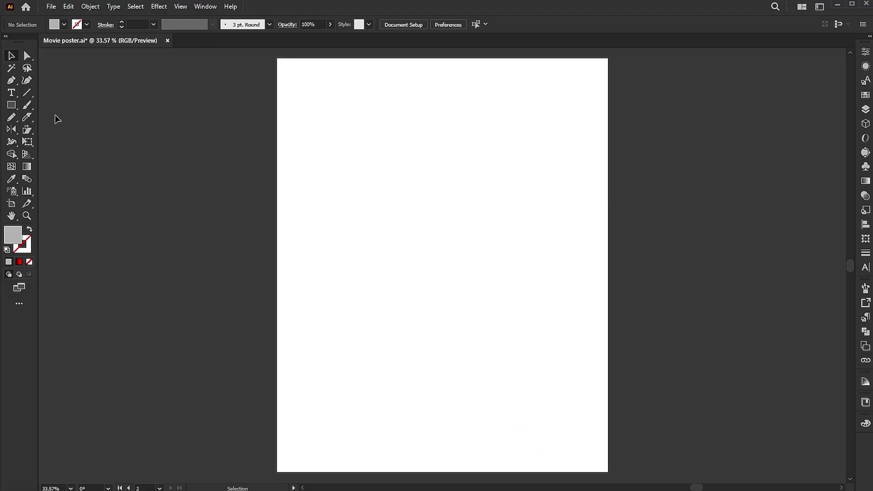
# Create a gray rectangle 250 px wide and 1350 px high on the artboard.
pyautogui.click(437, 197)
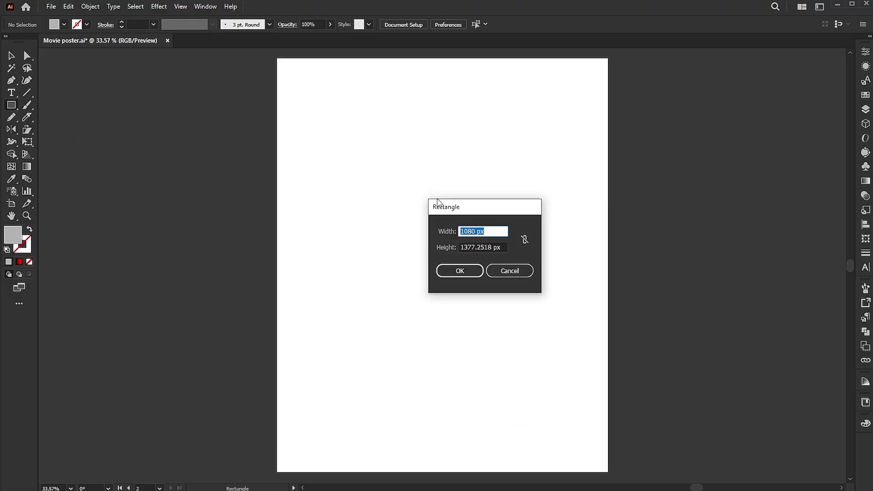
pyautogui.write('250')
pyautogui.press('Tab')
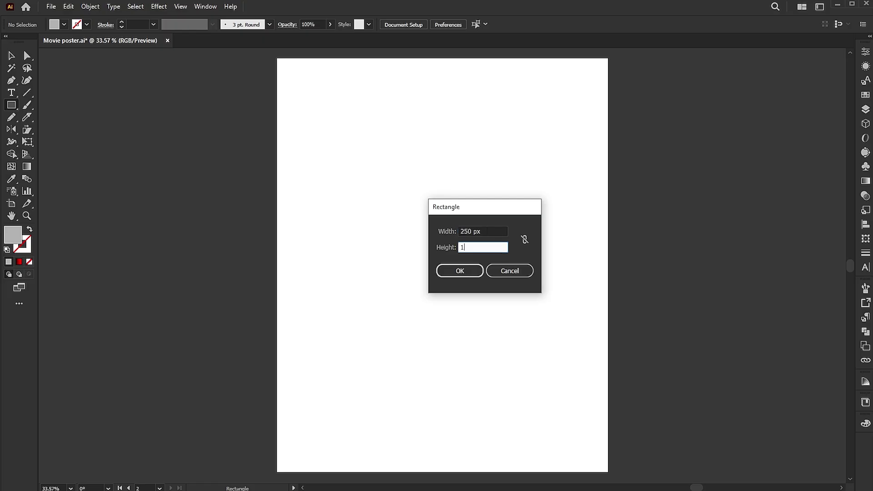
pyautogui.press('Return')
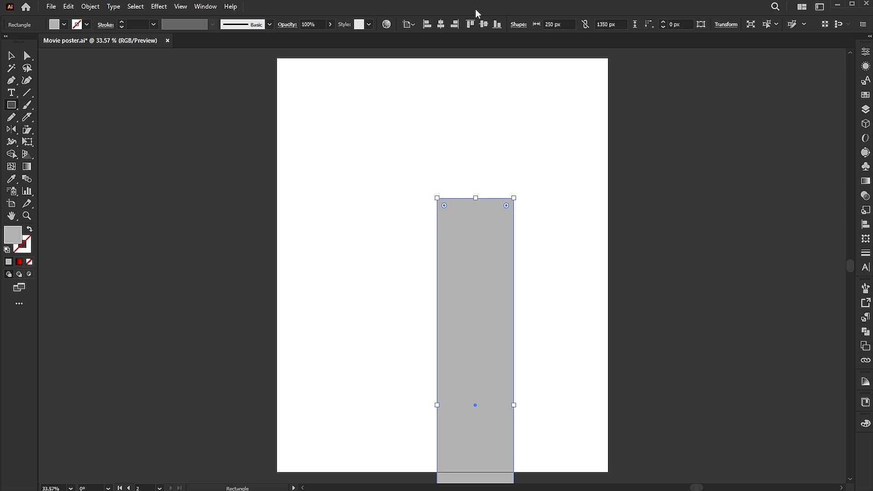
# Center the tall rectangle horizontally and vertically on the artboard.
pyautogui.click(440, 28)
pyautogui.click(483, 24)
pyautogui.press('v')
pyautogui.click(558, 198)
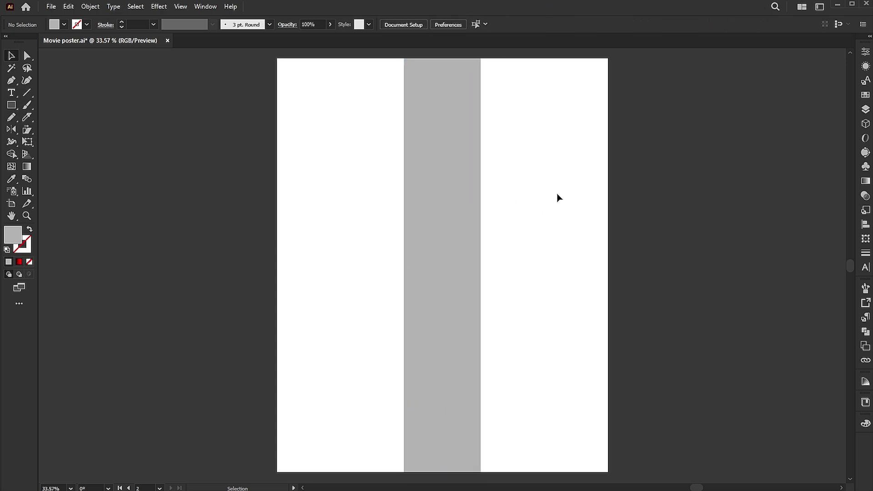
# Duplicate the center strip at 300 px wide and place one copy flush against each side of it.
pyautogui.moveTo(452, 218); pyautogui.dragTo(363, 220)
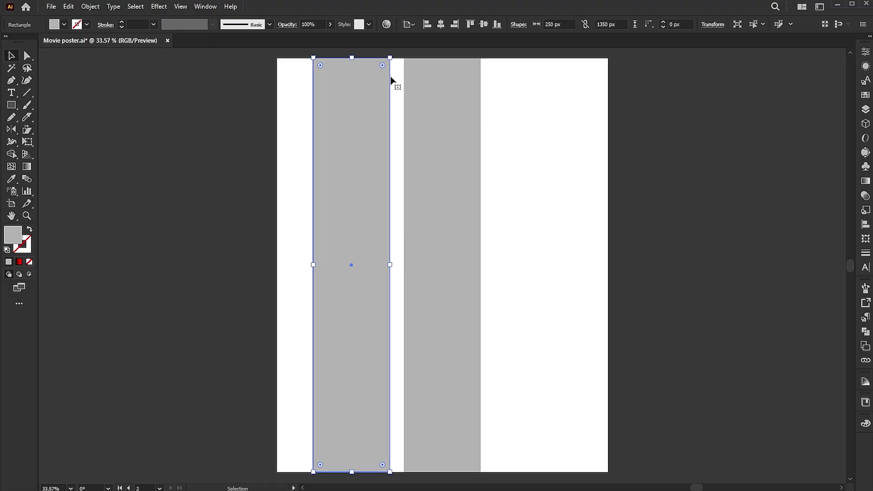
pyautogui.write('300')
pyautogui.press('Return')
pyautogui.click(535, 168)
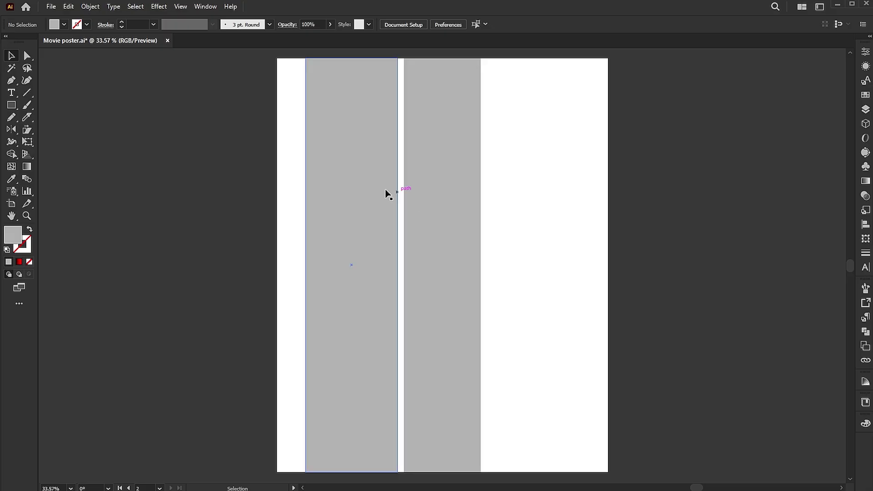
pyautogui.moveTo(357, 182); pyautogui.dragTo(530, 211)
pyautogui.click(641, 201)
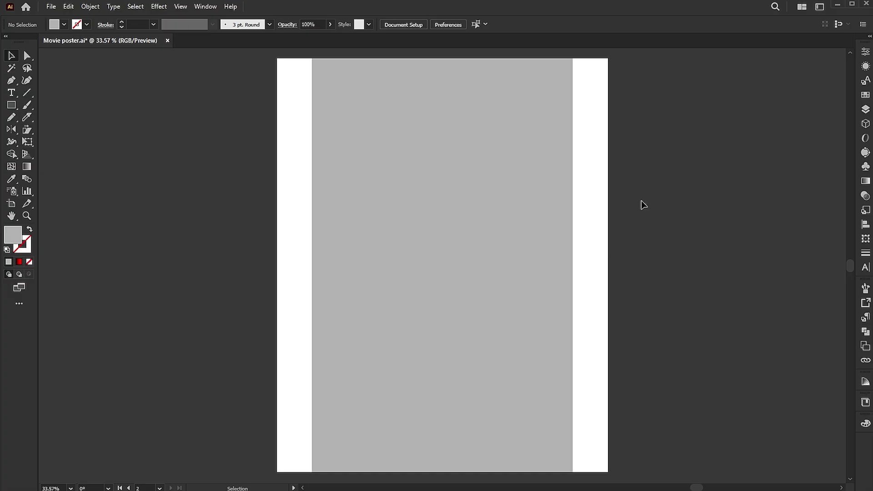
# Place the linked image portrait-beautiful-young-business-woman and enlarge it to cover the artboard's full width.
pyautogui.click(56, 9)
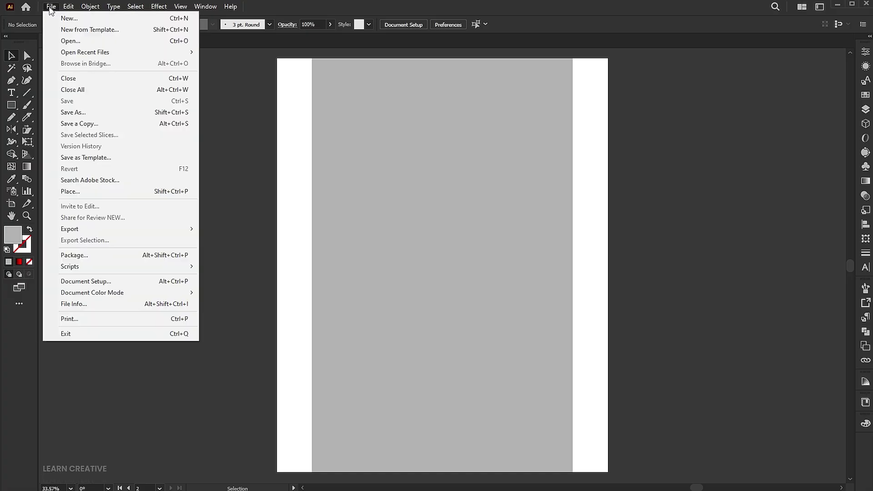
pyautogui.click(83, 197)
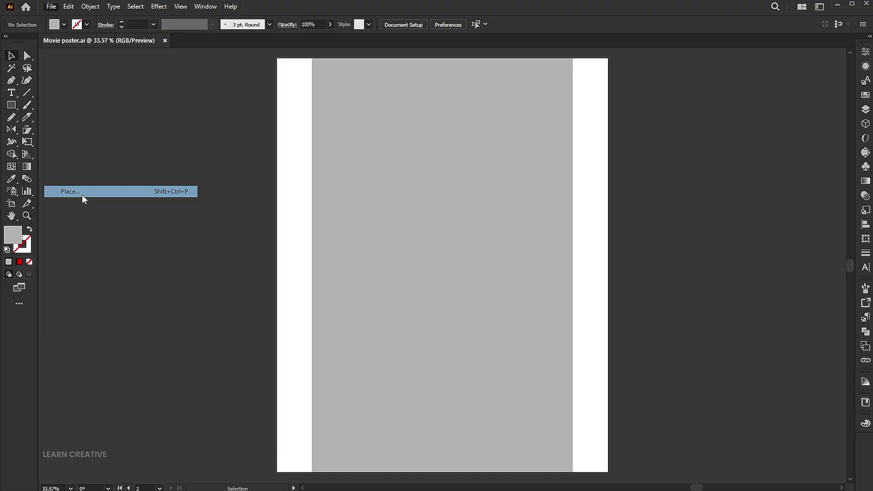
pyautogui.click(230, 76)
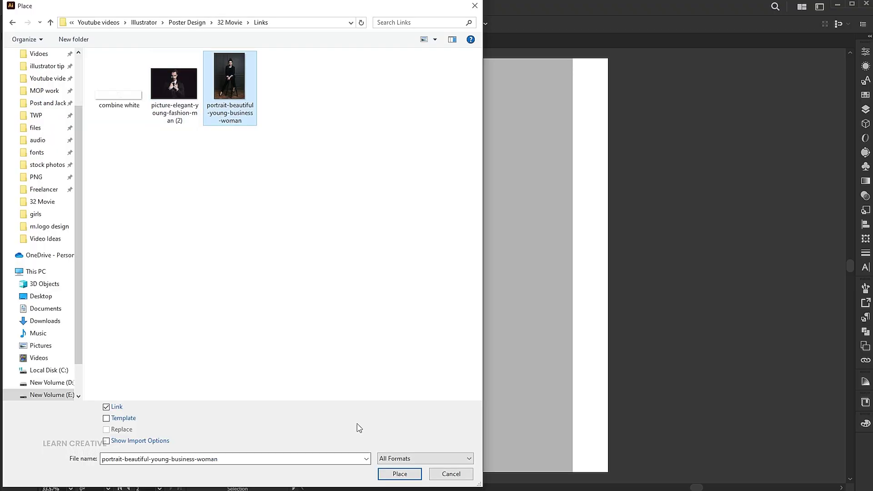
pyautogui.click(399, 473)
pyautogui.click(400, 167)
pyautogui.moveTo(483, 229); pyautogui.dragTo(618, 213)
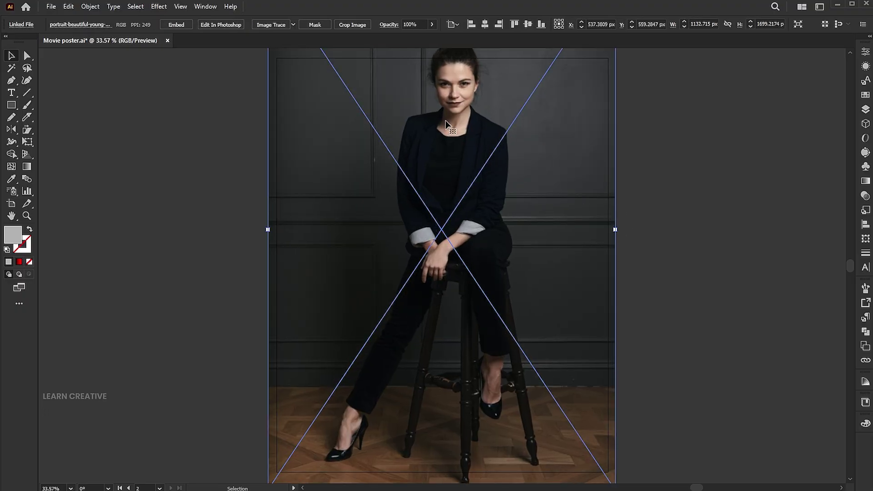
# Send the woman's photo to the back and clip it with the 250 px center strip.
pyautogui.rightClick(445, 121)
pyautogui.moveTo(499, 270)
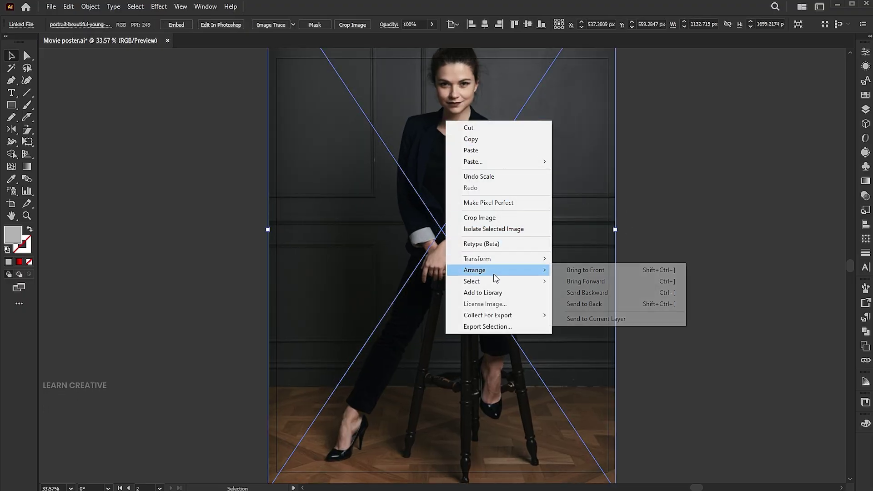
pyautogui.click(597, 304)
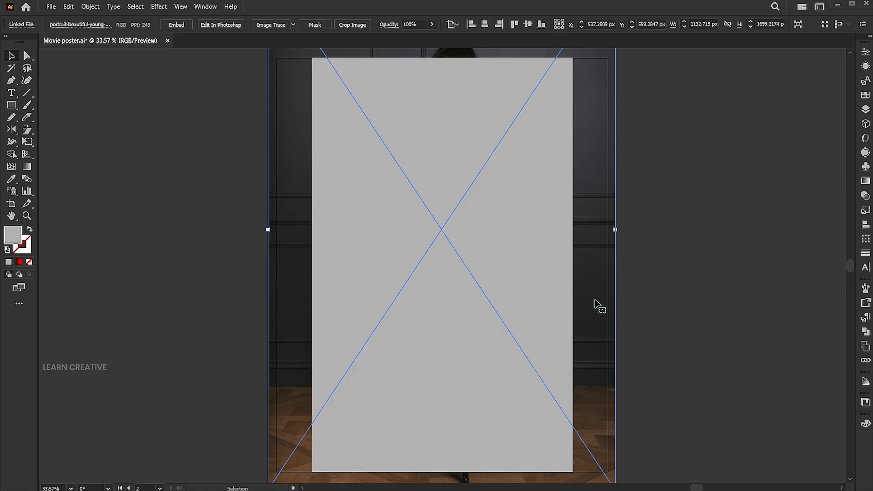
pyautogui.click(444, 150)
pyautogui.keyDown('shift'); pyautogui.click(595, 145); pyautogui.keyUp('shift')
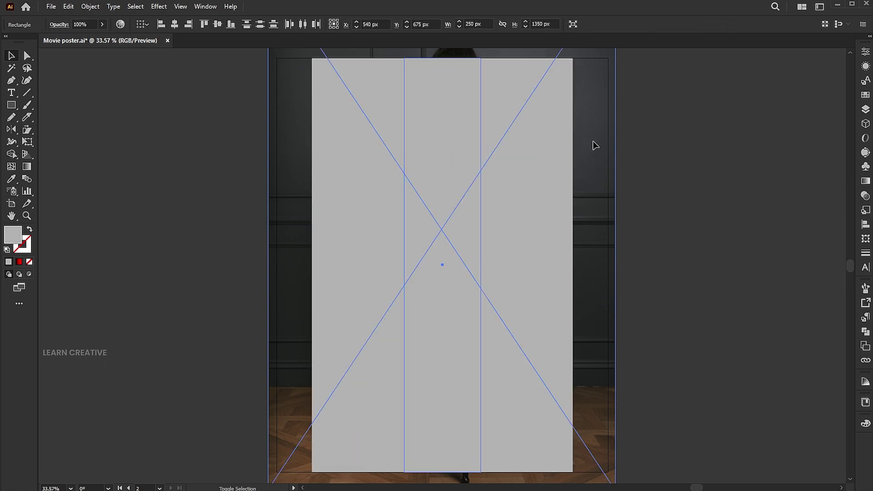
pyautogui.rightClick(596, 117)
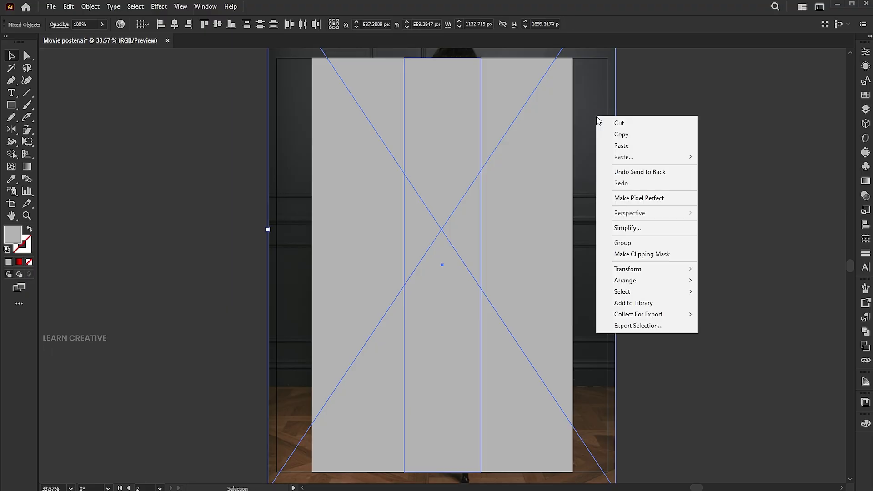
pyautogui.click(625, 254)
pyautogui.click(672, 214)
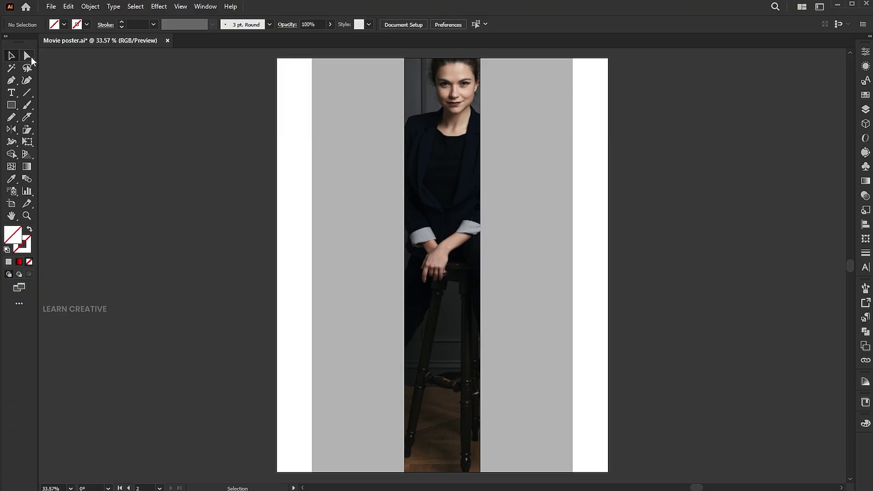
# Scale up the woman's photo inside its clipping mask and move it down so her face fills the center strip.
pyautogui.click(427, 183)
pyautogui.press('v')
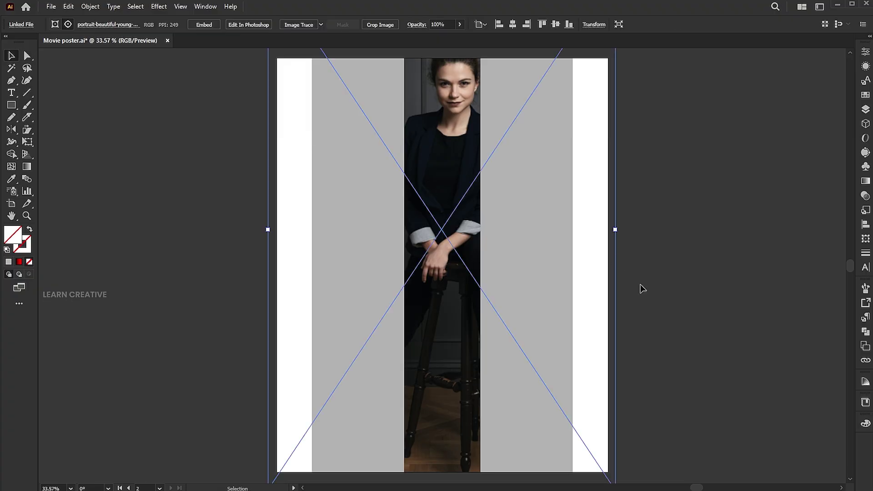
pyautogui.moveTo(615, 229); pyautogui.dragTo(756, 229)
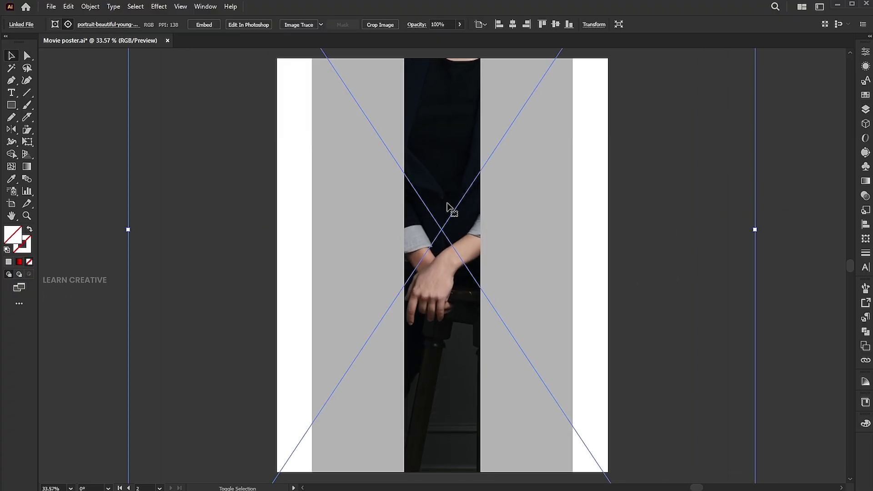
pyautogui.press('a')
pyautogui.moveTo(466, 300); pyautogui.dragTo(450, 322)
pyautogui.press('v')
pyautogui.moveTo(726, 461); pyautogui.dragTo(770, 461)
pyautogui.press('z')
pyautogui.moveTo(639, 336); pyautogui.dragTo(617, 296)
pyautogui.press('space')
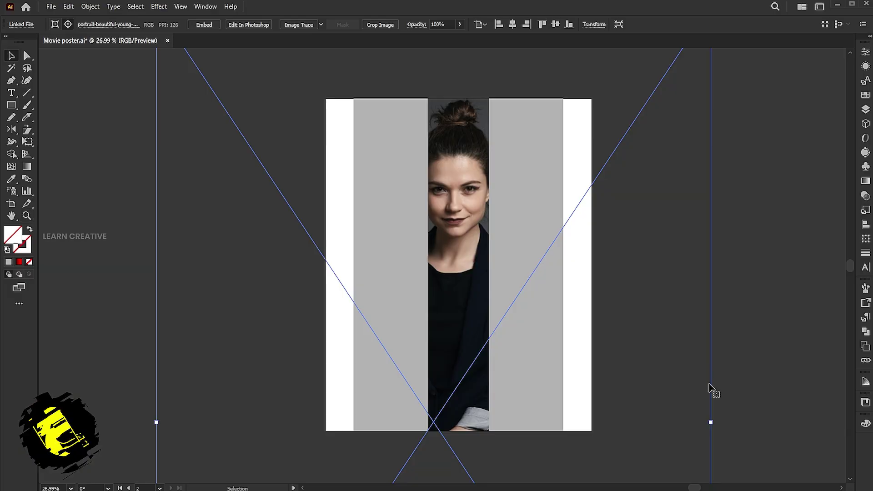
# Enlarge the clipped woman's photo further and reposition it so her face spans the strip's width around mid-height.
pyautogui.moveTo(711, 418); pyautogui.dragTo(764, 415)
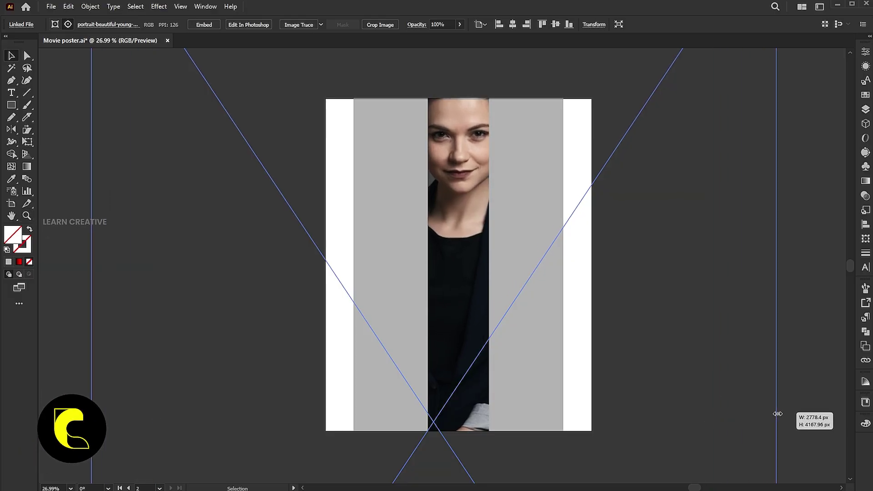
pyautogui.press('a')
pyautogui.moveTo(454, 219); pyautogui.dragTo(457, 265)
pyautogui.hotkey('ctrl', ';')
pyautogui.press('v')
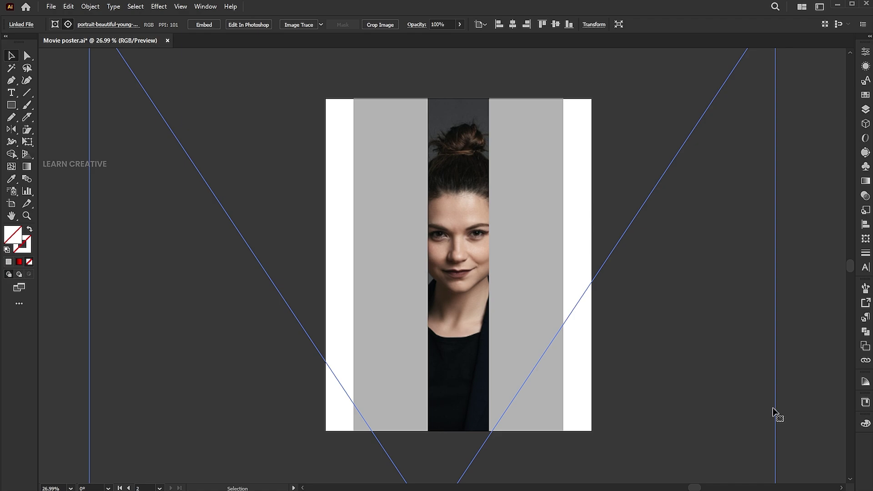
pyautogui.scroll(-3, 773, 411)
pyautogui.moveTo(770, 440); pyautogui.dragTo(806, 443)
pyautogui.press('a')
pyautogui.scroll(2, 458, 131)
pyautogui.moveTo(456, 166); pyautogui.dragTo(453, 201)
pyautogui.press('v')
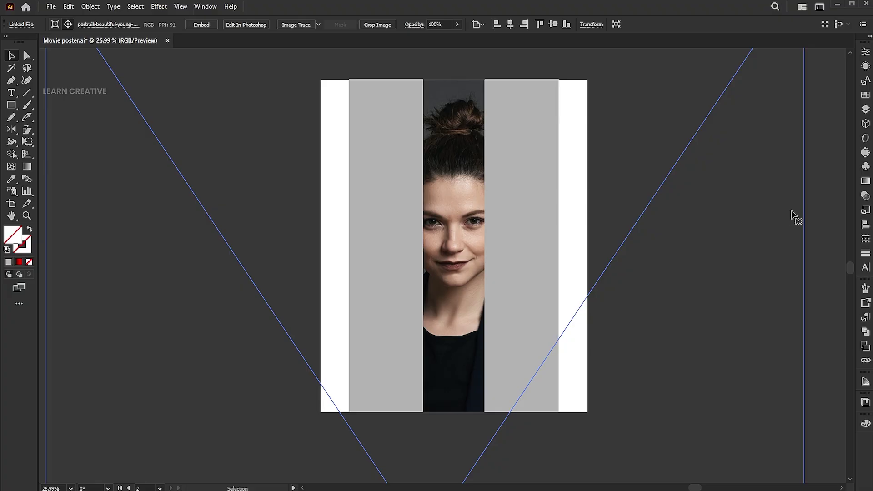
pyautogui.click(827, 205)
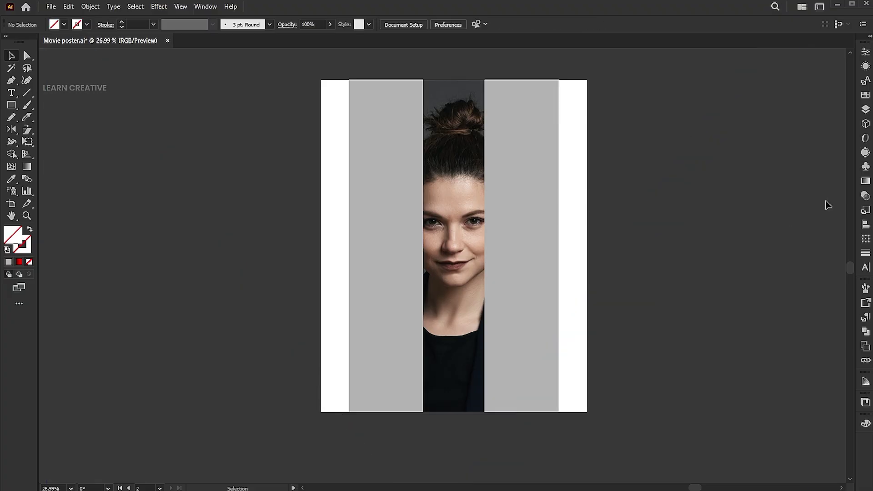
# Place the linked image picture-elegant-young-fashion-man (2), scale it to about 2267 × 1511 px and position his face over the strips.
pyautogui.click(51, 6)
pyautogui.click(83, 190)
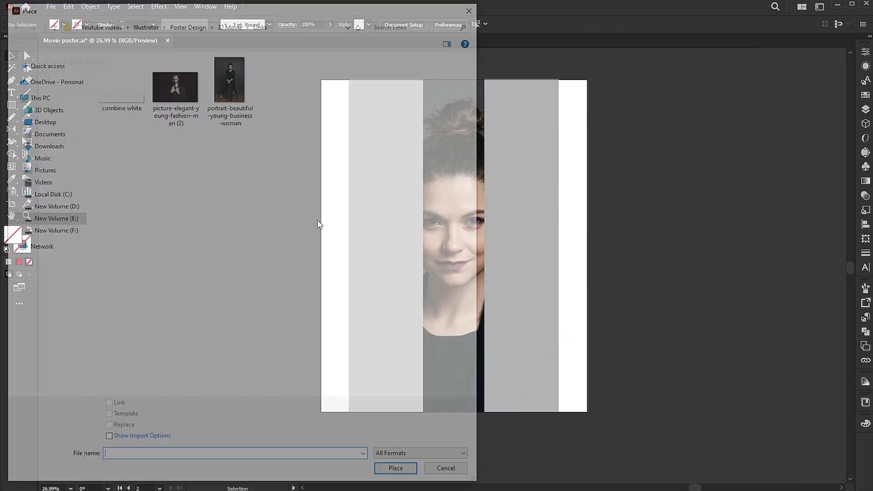
pyautogui.click(185, 100)
pyautogui.click(400, 474)
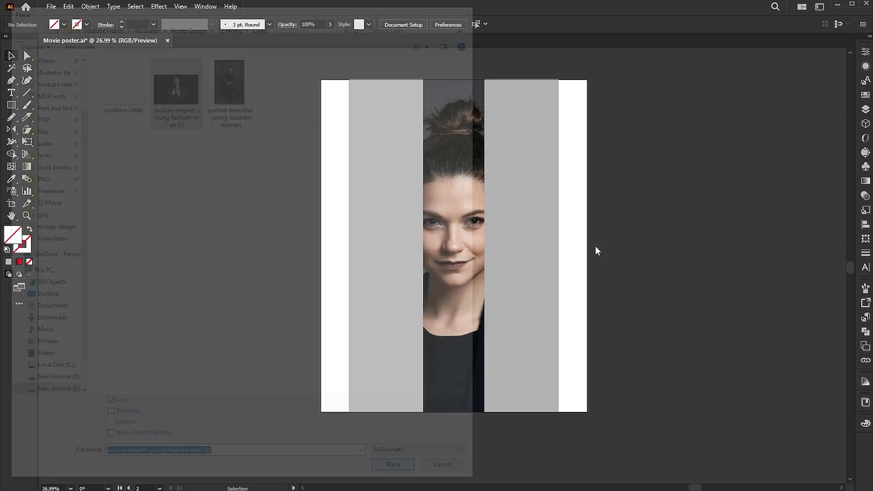
pyautogui.moveTo(355, 158); pyautogui.dragTo(569, 266)
pyautogui.moveTo(612, 217); pyautogui.dragTo(701, 206)
pyautogui.moveTo(579, 174); pyautogui.dragTo(570, 189)
pyautogui.moveTo(692, 234); pyautogui.dragTo(724, 237)
pyautogui.moveTo(632, 202); pyautogui.dragTo(582, 215)
# Send the man's photo to the back and clip it with the left 300 px strip.
pyautogui.rightClick(422, 172)
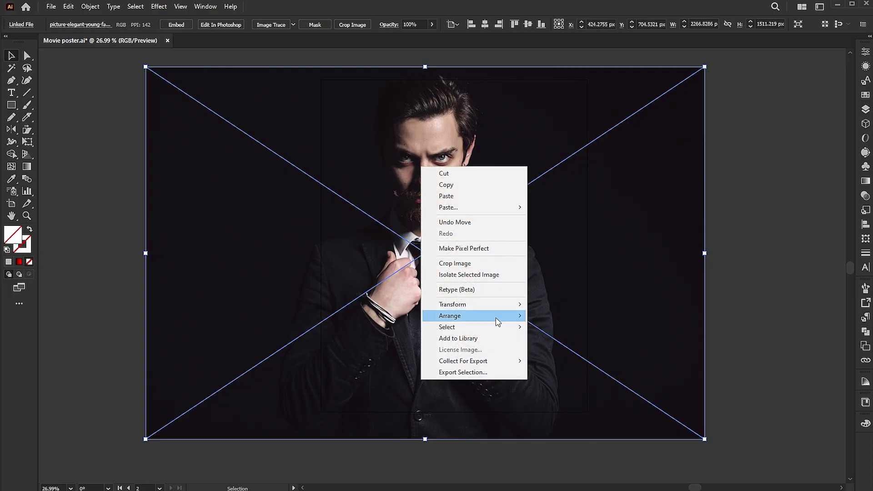
pyautogui.moveTo(498, 318)
pyautogui.click(571, 350)
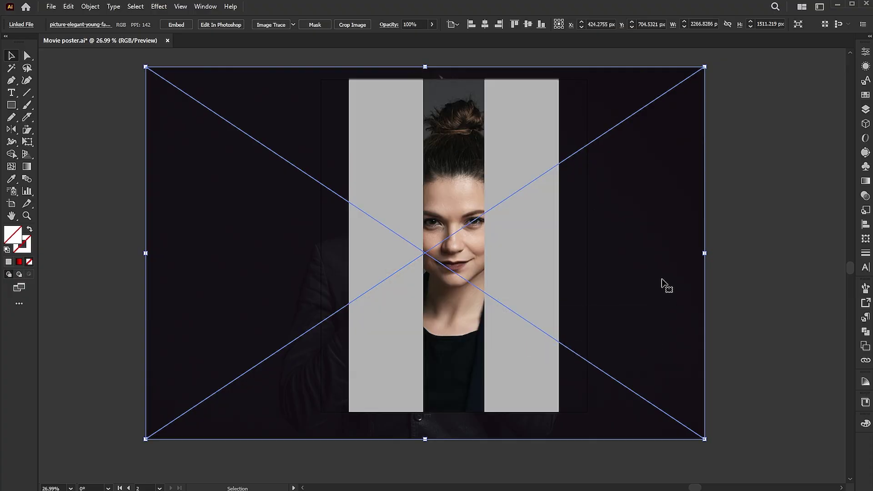
pyautogui.keyDown('shift'); pyautogui.click(392, 150); pyautogui.keyUp('shift')
pyautogui.rightClick(381, 139)
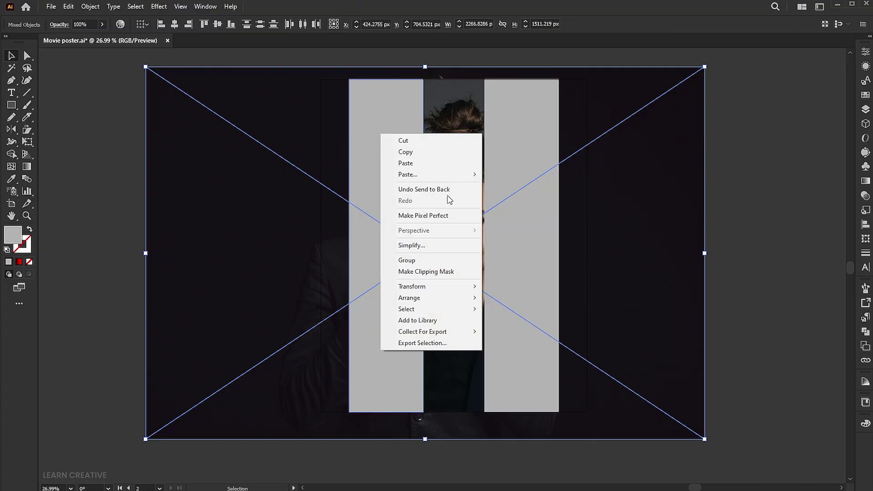
pyautogui.click(432, 273)
pyautogui.click(614, 201)
# Scale up the man's photo inside the left strip's mask and shift it down to frame his face.
pyautogui.click(27, 56)
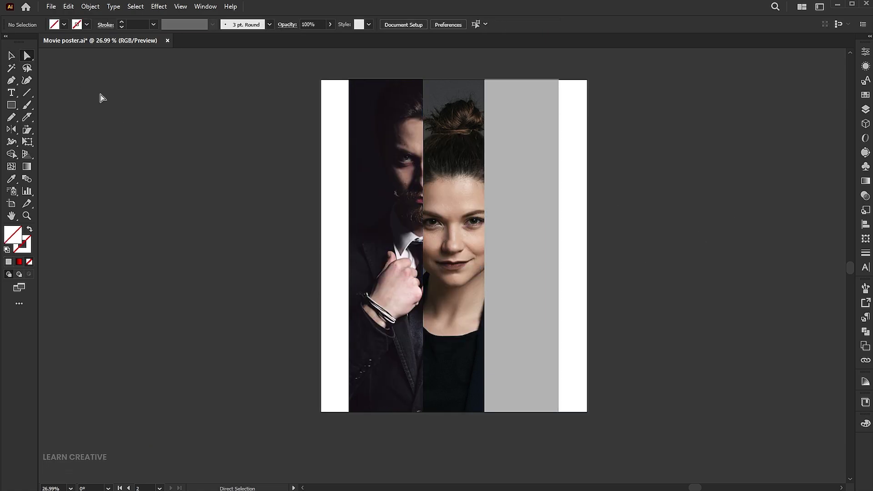
pyautogui.click(383, 187)
pyautogui.press('v')
pyautogui.moveTo(700, 251); pyautogui.dragTo(735, 250)
pyautogui.hotkey('ctrl', 'z')
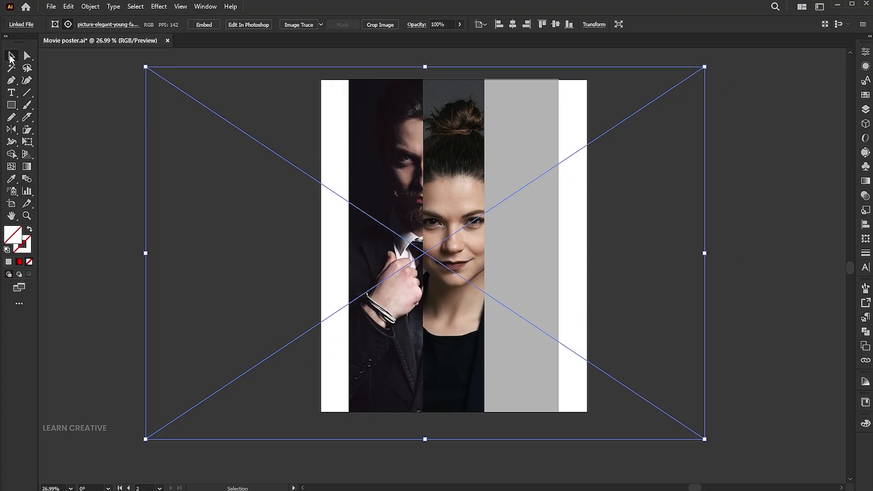
pyautogui.moveTo(708, 255); pyautogui.dragTo(797, 251)
pyautogui.press('a')
pyautogui.moveTo(399, 196); pyautogui.dragTo(399, 263)
pyautogui.press('v')
pyautogui.press('a')
# Enlarge the clipped man's photo again and fine-tune its position so half his face meets the center strip's edge.
pyautogui.click(384, 307)
pyautogui.moveTo(601, 284); pyautogui.dragTo(478, 291)
pyautogui.press('v')
pyautogui.moveTo(723, 329); pyautogui.dragTo(796, 313)
pyautogui.press('a')
pyautogui.moveTo(284, 271); pyautogui.dragTo(288, 292)
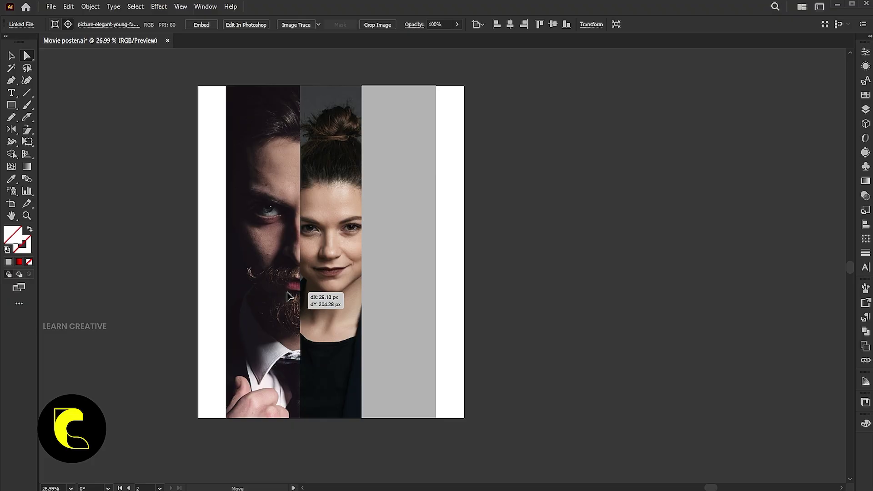
pyautogui.moveTo(287, 292); pyautogui.dragTo(284, 300)
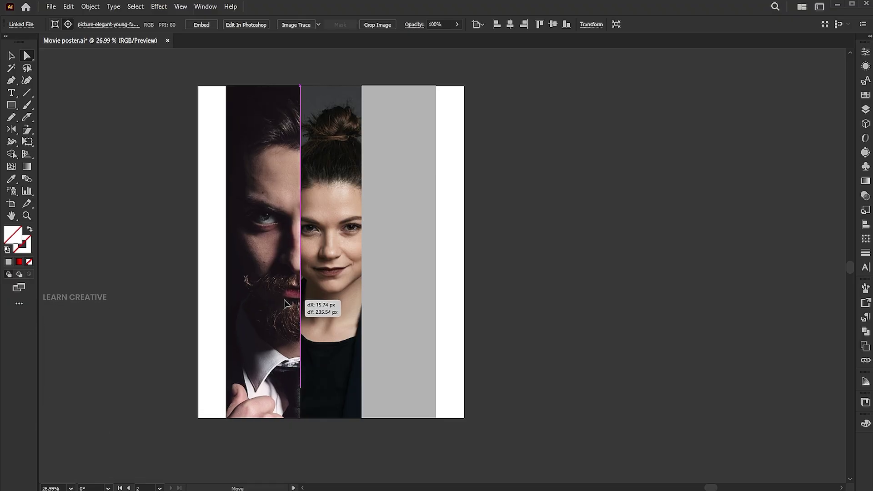
pyautogui.moveTo(285, 303); pyautogui.dragTo(285, 304)
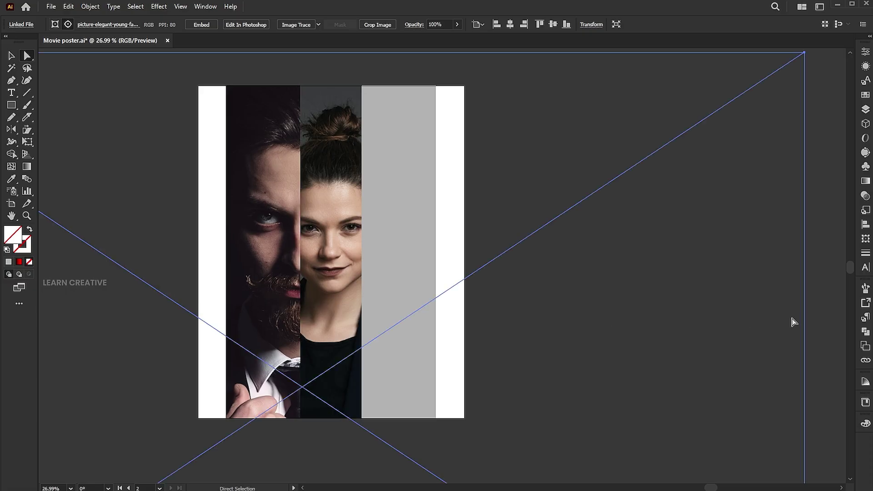
pyautogui.click(565, 238)
# Embed the woman's linked photo in the center strip and convert it to grayscale.
pyautogui.moveTo(568, 241); pyautogui.dragTo(624, 234)
pyautogui.hscroll(-3, 600, 244)
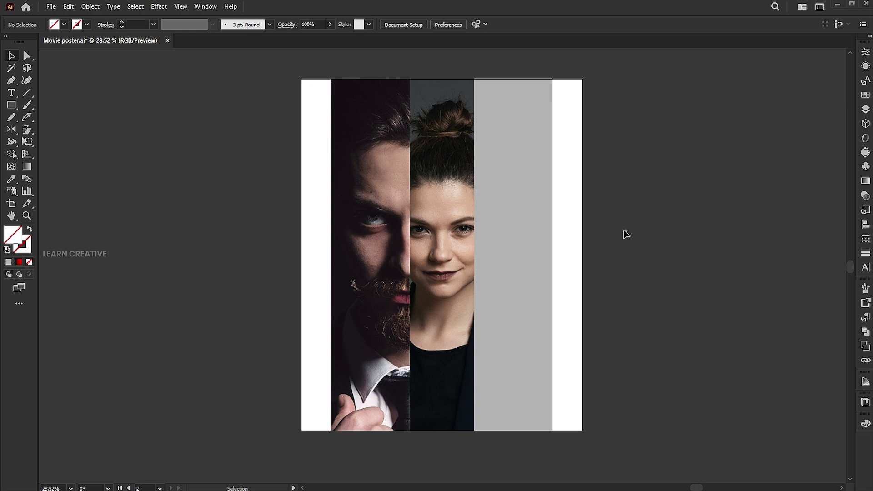
pyautogui.click(29, 56)
pyautogui.click(440, 188)
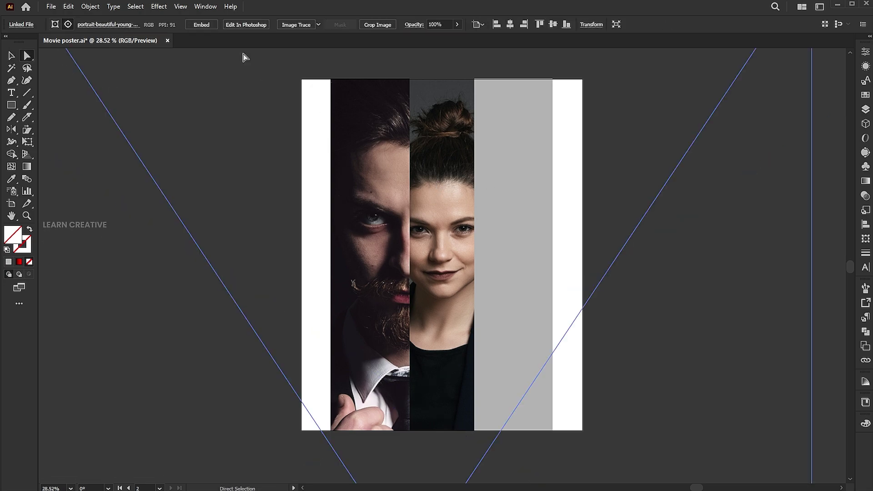
pyautogui.click(201, 25)
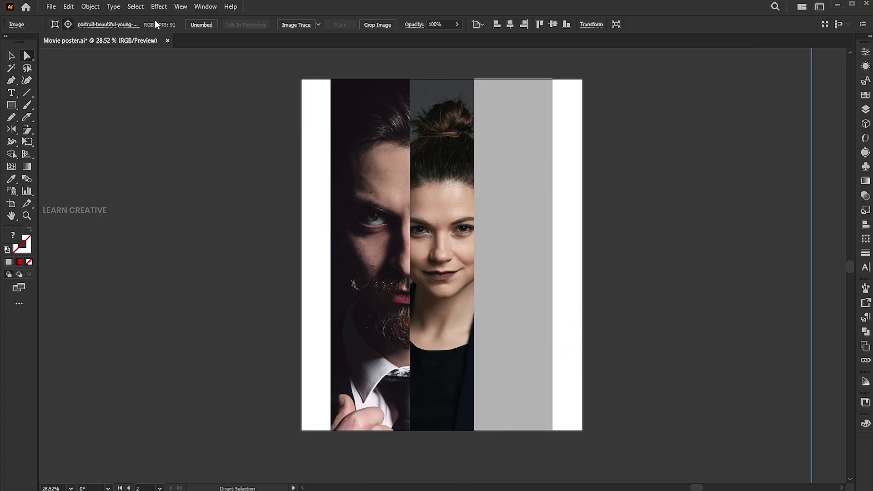
pyautogui.click(68, 7)
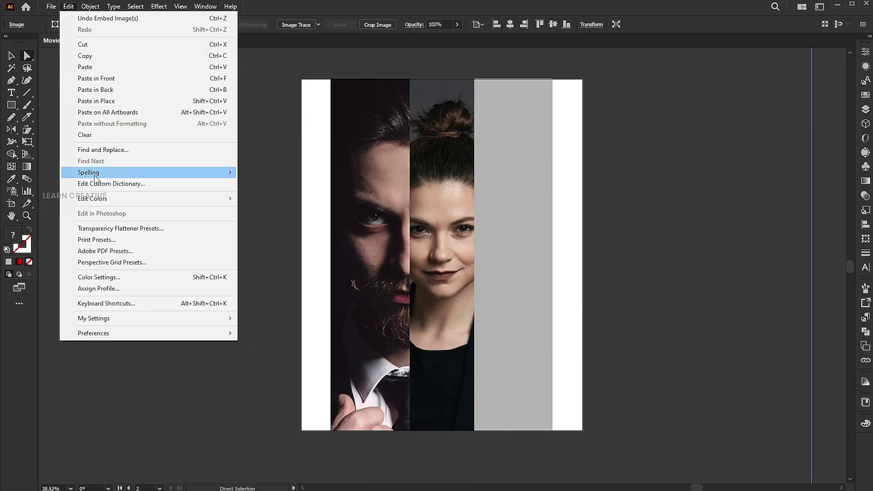
pyautogui.moveTo(88, 198)
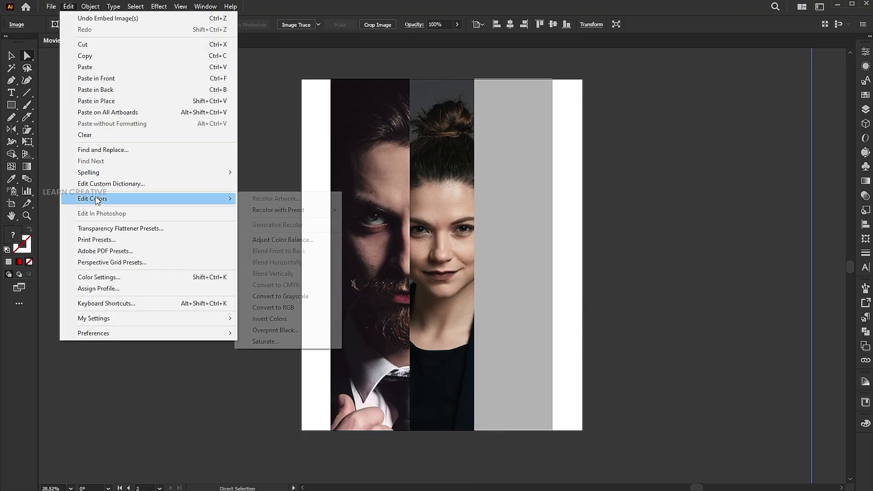
pyautogui.click(283, 296)
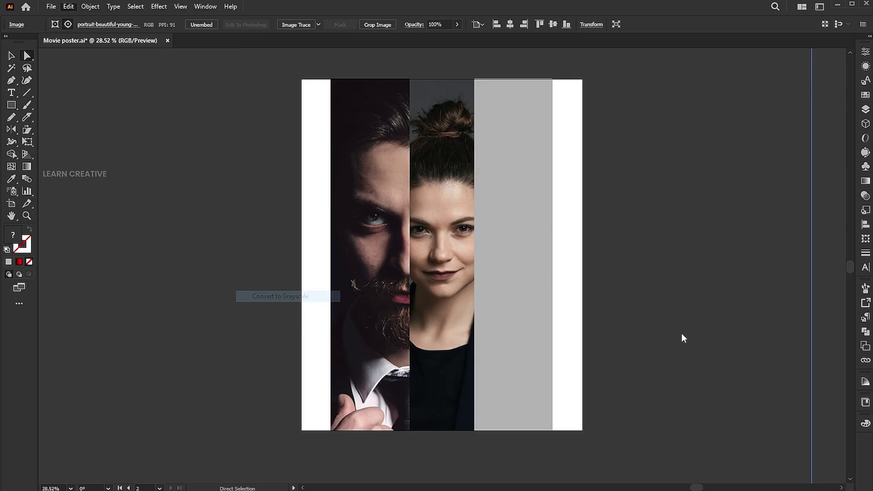
# Embed the man's linked photo in the left strip and convert it to grayscale.
pyautogui.click(835, 335)
pyautogui.click(239, 240)
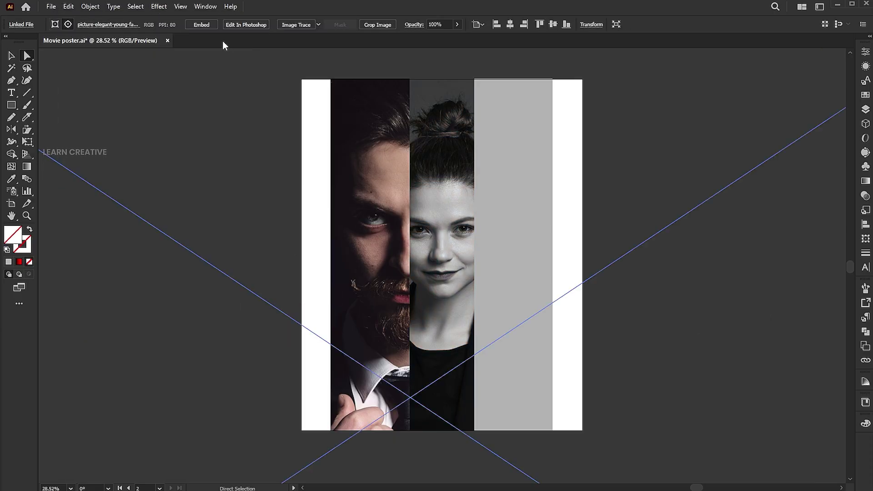
pyautogui.click(64, 9)
pyautogui.moveTo(132, 198)
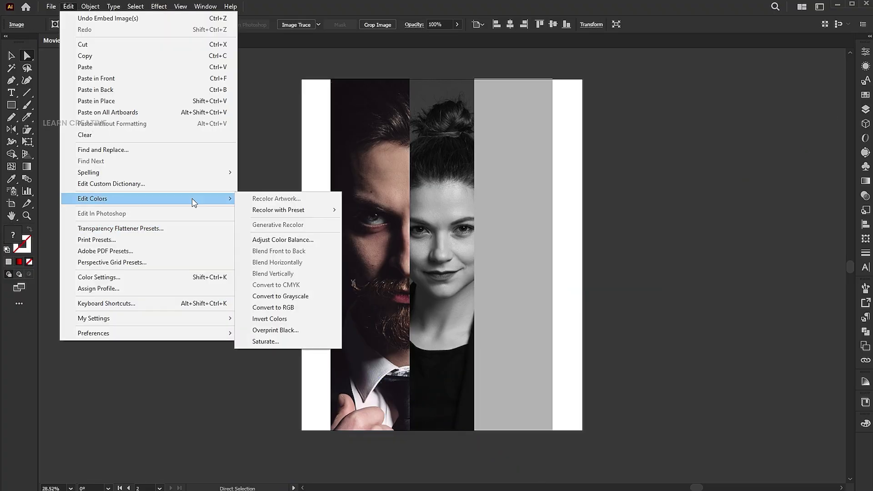
pyautogui.click(287, 296)
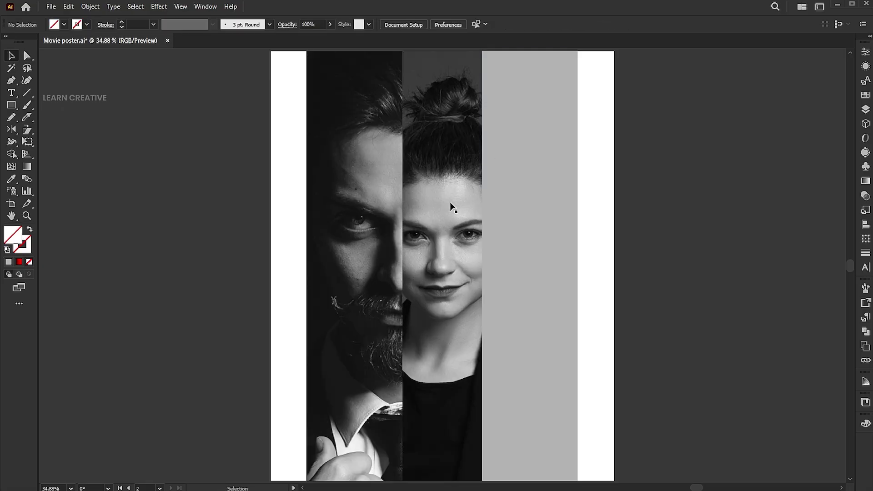
# Inside the center strip's clip group, draw a rectangle about 283 × 1376 px over the woman's photo and fill it bright red.
pyautogui.doubleClick(444, 226)
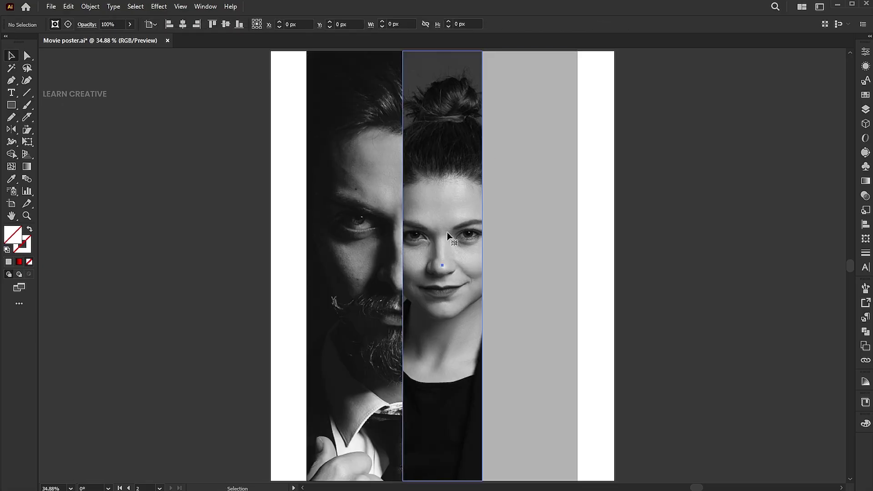
pyautogui.click(448, 209)
pyautogui.moveTo(448, 186); pyautogui.dragTo(433, 197)
pyautogui.press('v')
pyautogui.click(12, 105)
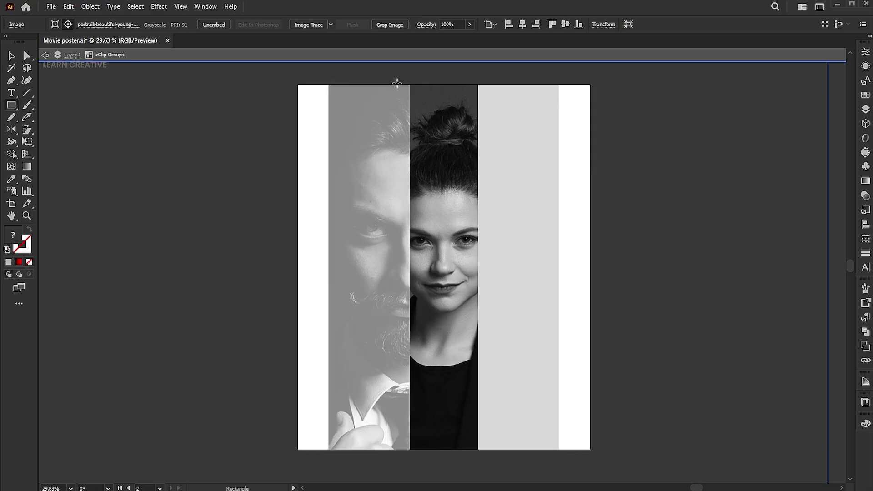
pyautogui.moveTo(404, 79)
pyautogui.mouseDown()
pyautogui.moveTo(472, 445)
pyautogui.moveTo(481, 451)
pyautogui.mouseUp()
pyautogui.doubleClick(14, 242)
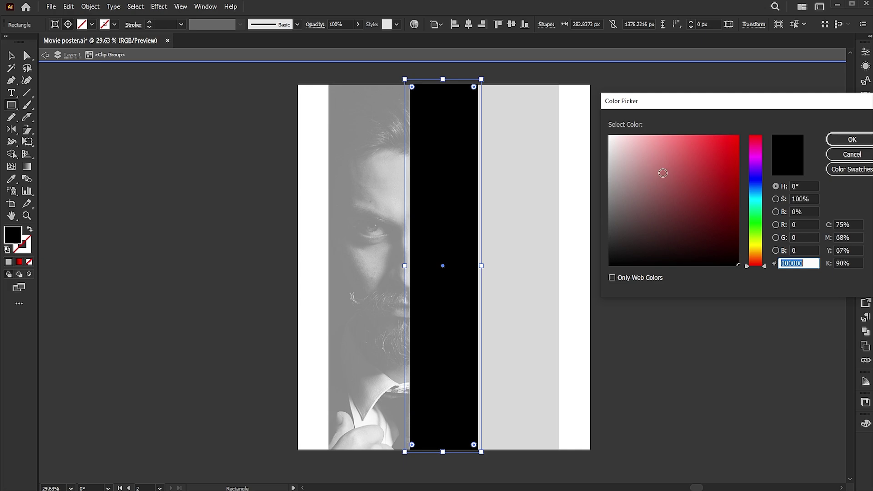
pyautogui.moveTo(696, 161); pyautogui.dragTo(773, 120)
pyautogui.click(835, 142)
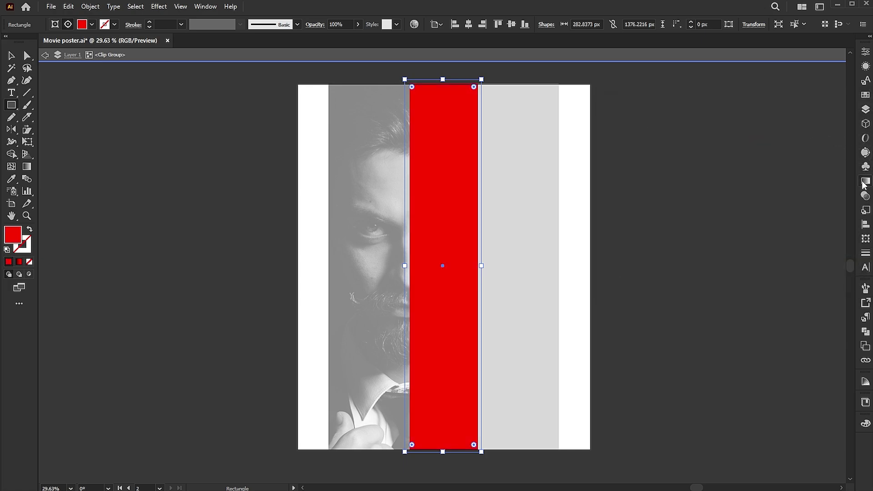
# Set the red rectangle's blending mode to Multiply and its opacity to 75%, and leave the clip group's isolation mode.
pyautogui.click(863, 195)
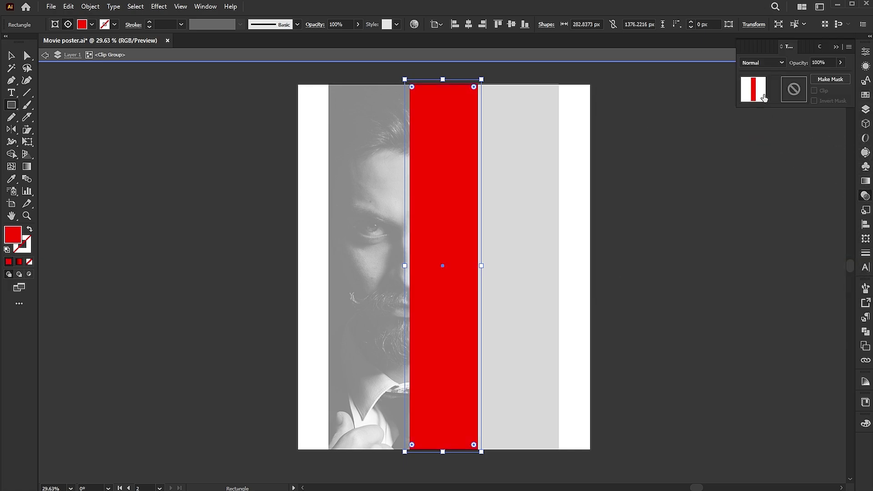
pyautogui.click(762, 64)
pyautogui.click(758, 97)
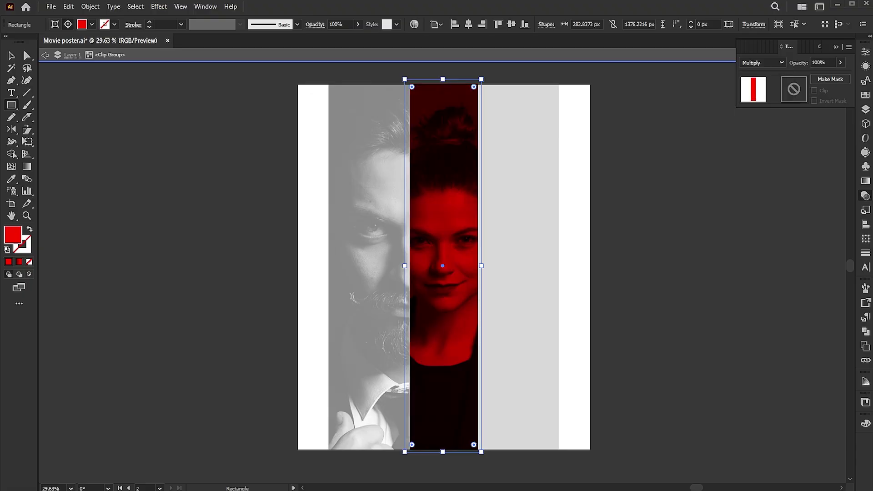
pyautogui.write('75')
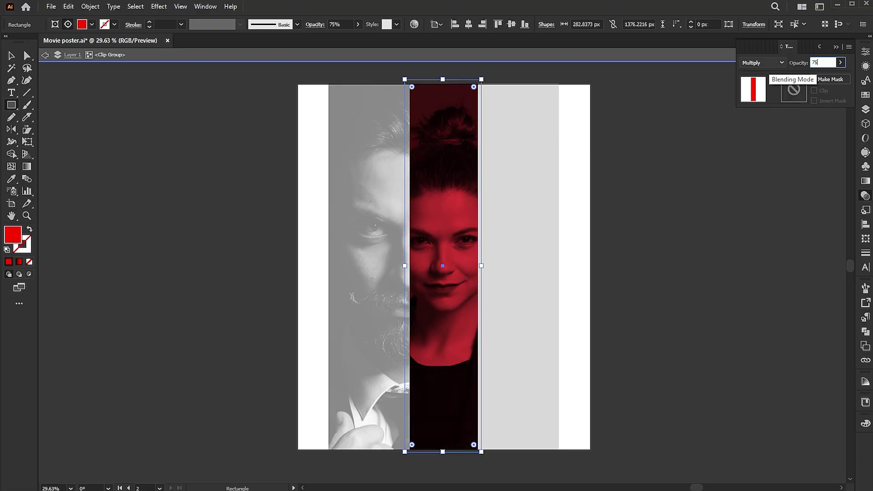
pyautogui.click(6, 57)
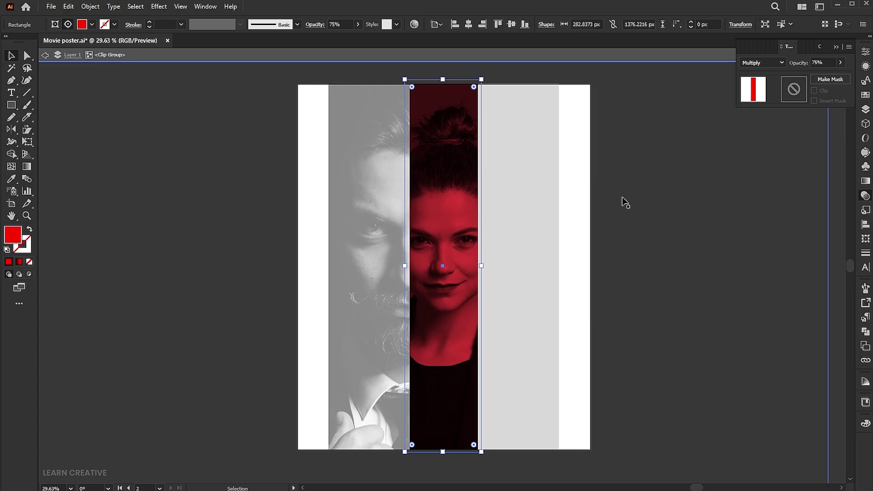
pyautogui.click(838, 241)
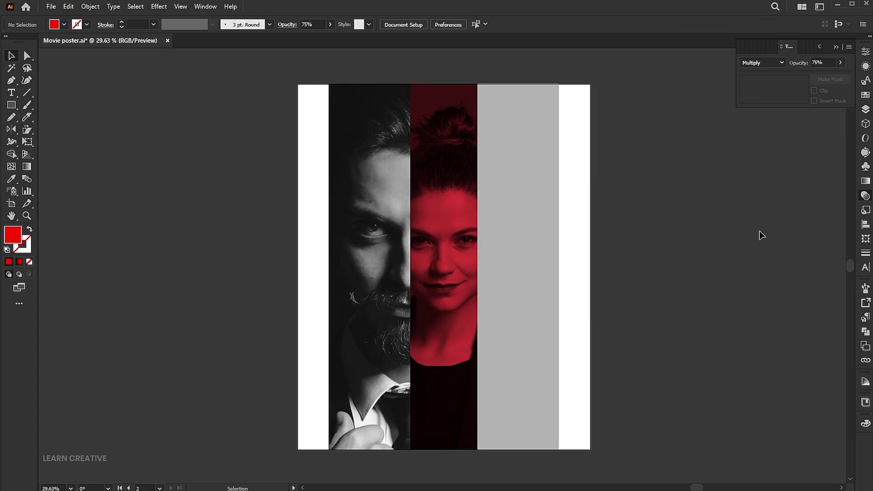
# Duplicate the man's clipped strip over the gray strip beside the woman and delete the gray rectangle.
pyautogui.click(405, 287)
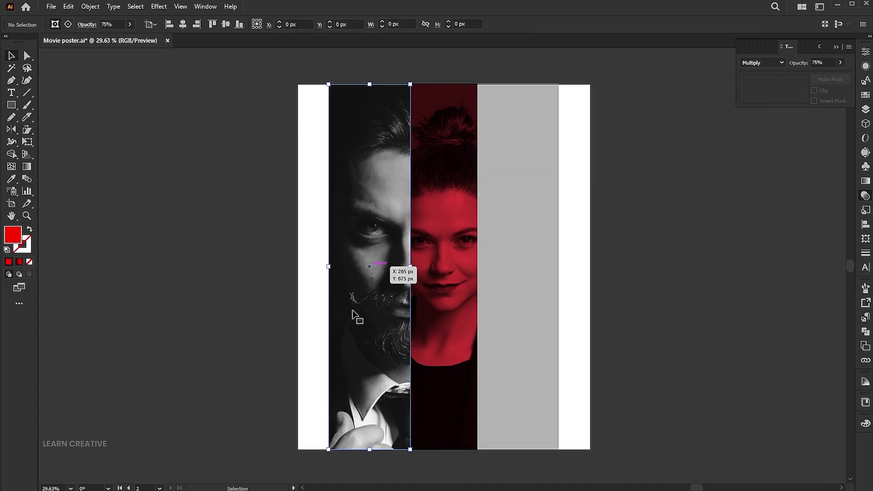
pyautogui.moveTo(361, 302); pyautogui.dragTo(512, 303)
pyautogui.click(648, 248)
pyautogui.click(527, 234)
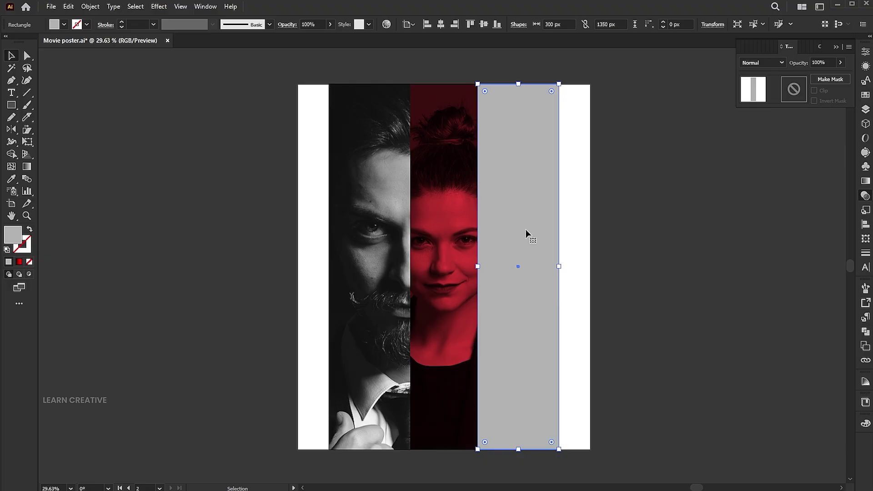
pyautogui.press('Delete')
# Reflect the duplicated man's strip across the vertical axis so both halves of his face flank the woman.
pyautogui.click(527, 234)
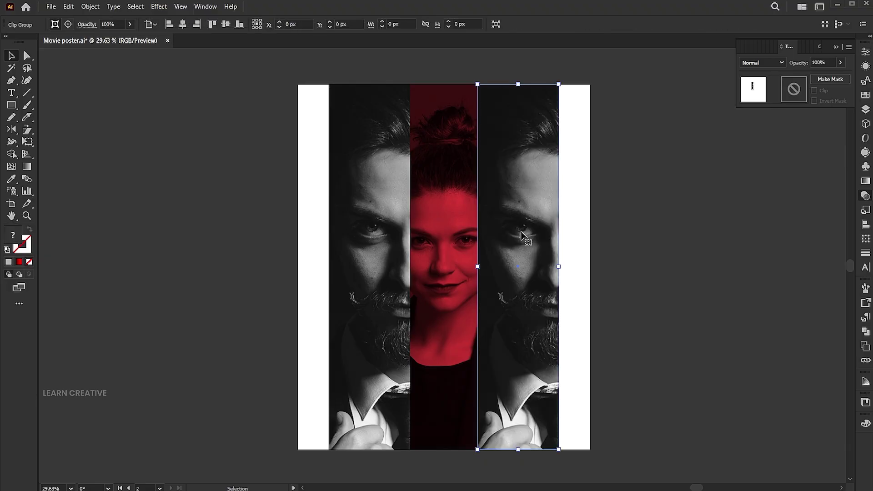
pyautogui.doubleClick(8, 131)
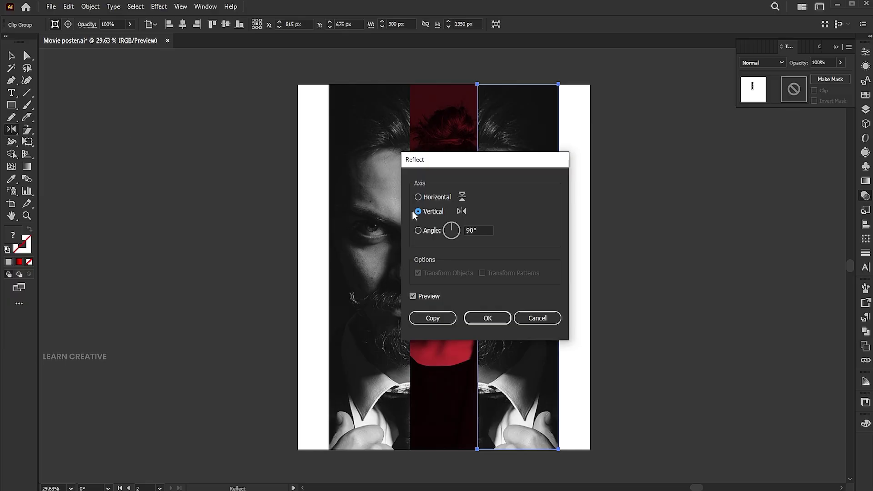
pyautogui.click(487, 318)
pyautogui.press('v')
pyautogui.moveTo(514, 306)
pyautogui.mouseDown()
pyautogui.moveTo(530, 302)
pyautogui.moveTo(515, 302)
pyautogui.mouseUp()
pyautogui.click(702, 279)
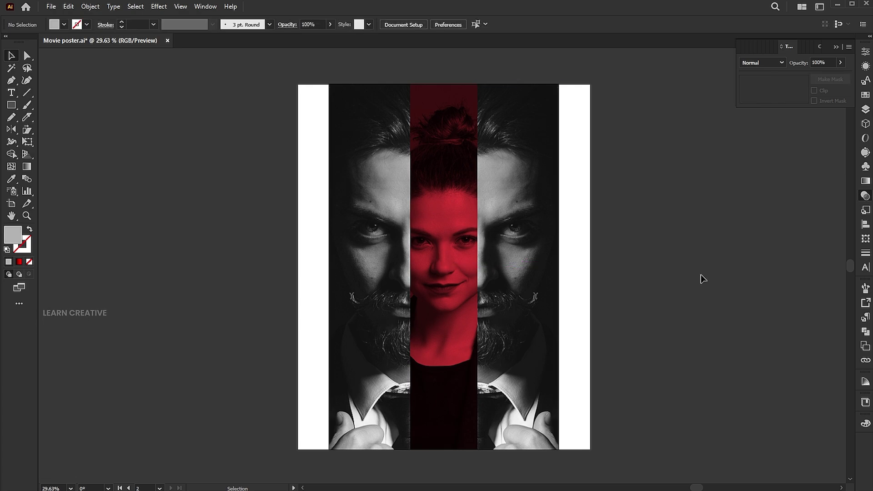
# Duplicate the woman's red strip and place the copy against the outer edge of the mirrored man's strip.
pyautogui.click(444, 289)
pyautogui.moveTo(441, 296); pyautogui.dragTo(590, 289)
pyautogui.click(676, 278)
# Lock the duplicated strip's red overlay and shift the woman's photo about 135 px to the left inside its mask.
pyautogui.click(27, 56)
pyautogui.click(602, 227)
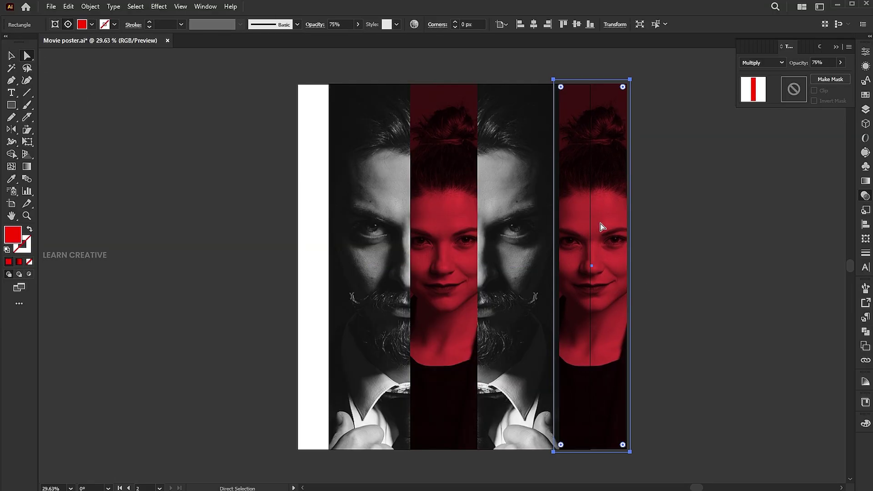
pyautogui.click(90, 7)
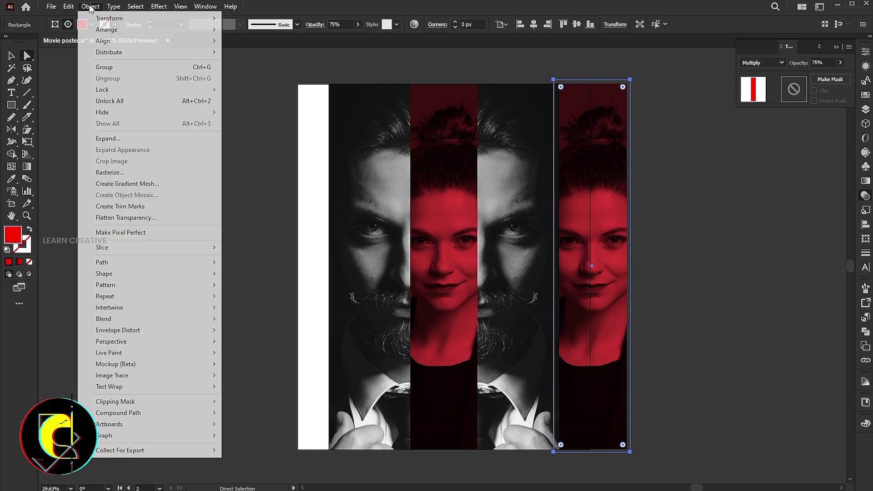
pyautogui.moveTo(109, 90)
pyautogui.click(249, 90)
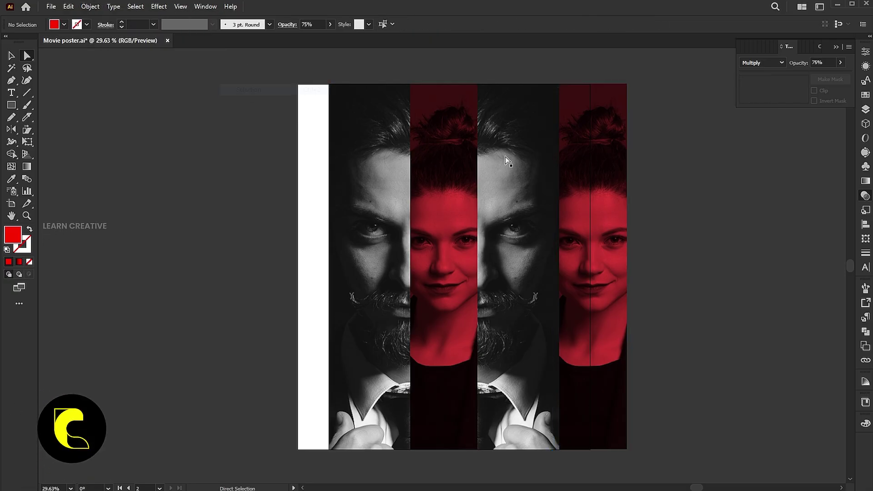
pyautogui.moveTo(610, 235); pyautogui.dragTo(575, 236)
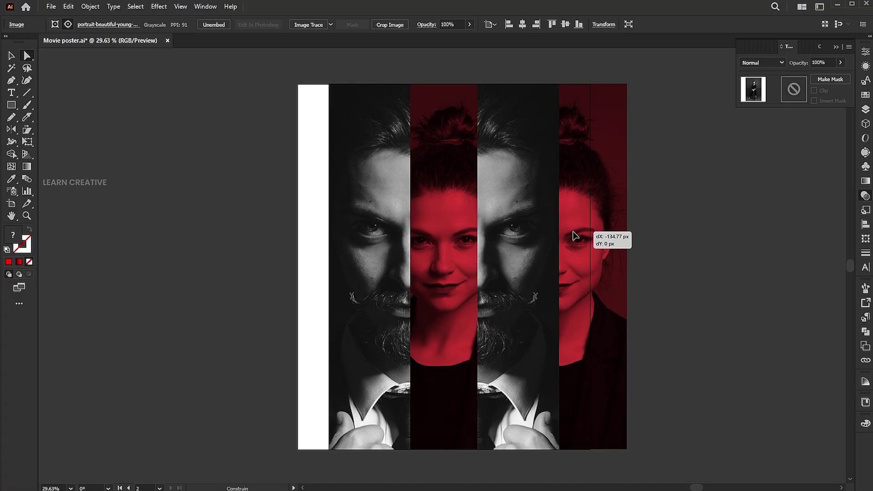
pyautogui.moveTo(574, 236); pyautogui.dragTo(574, 236)
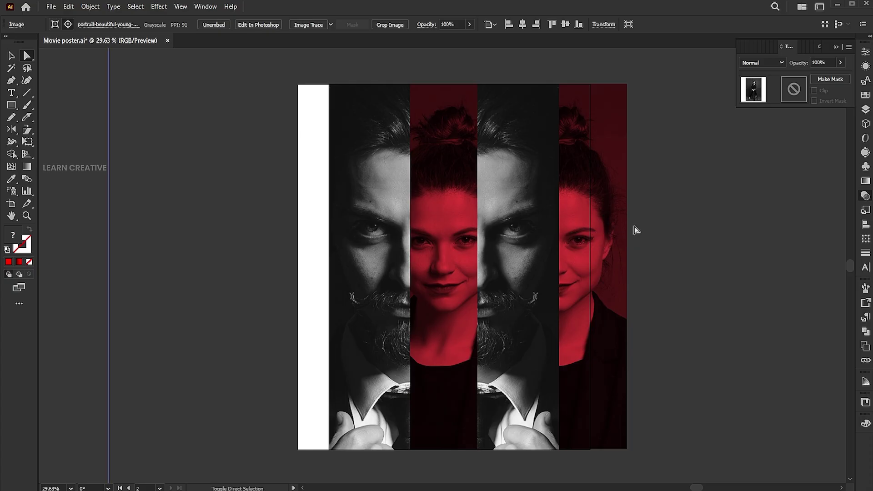
# Narrow the duplicated red strip's clipping mask to about 115 px so that it ends at the artboard's right edge.
pyautogui.click(93, 92)
pyautogui.click(599, 245)
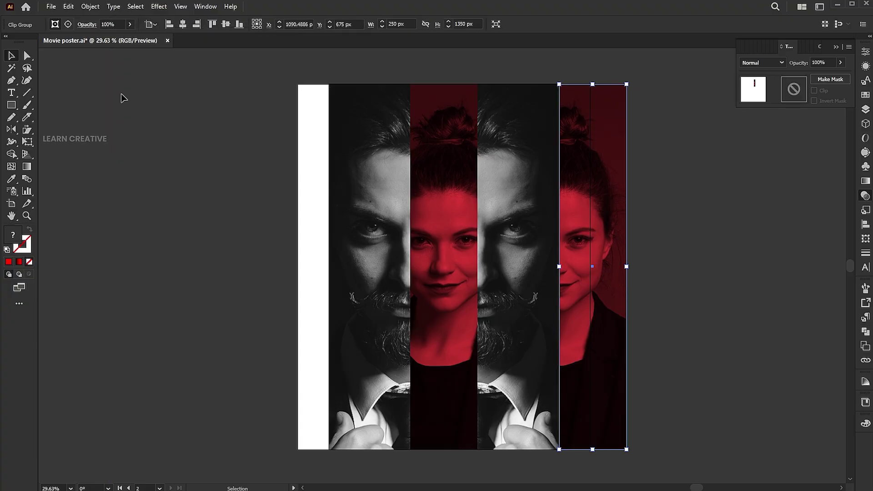
pyautogui.press('a')
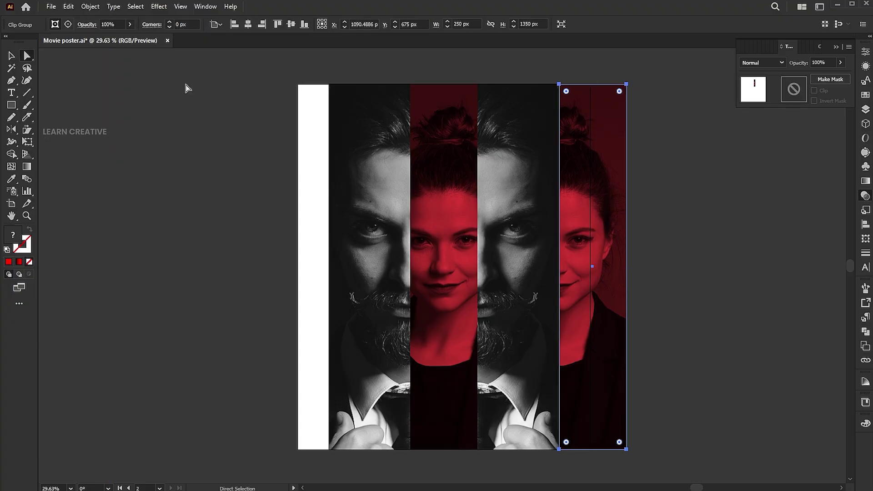
pyautogui.click(626, 84)
pyautogui.keyDown('shift'); pyautogui.click(627, 450); pyautogui.keyUp('shift')
pyautogui.moveTo(627, 449); pyautogui.dragTo(590, 443)
pyautogui.click(698, 308)
# Duplicate the narrow red strip into the white gap at the artboard's left edge and reflect it across the vertical axis.
pyautogui.press('v')
pyautogui.click(589, 302)
pyautogui.moveTo(589, 305); pyautogui.dragTo(318, 278)
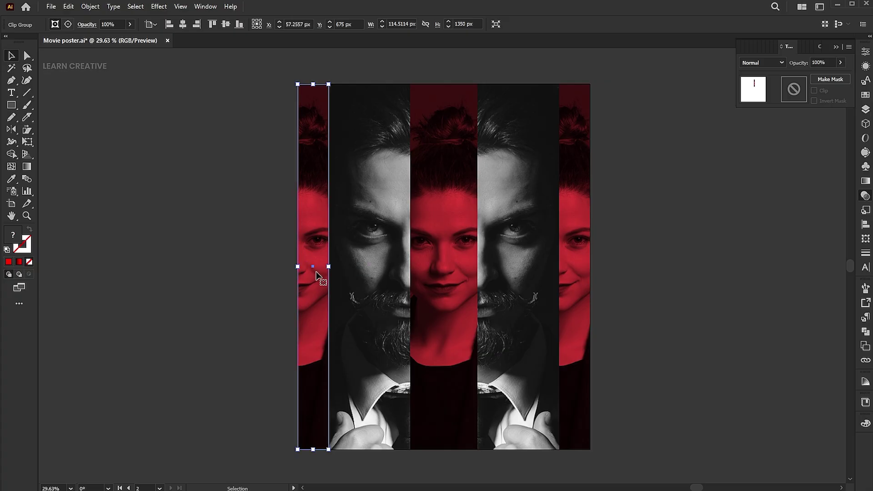
pyautogui.doubleClick(15, 130)
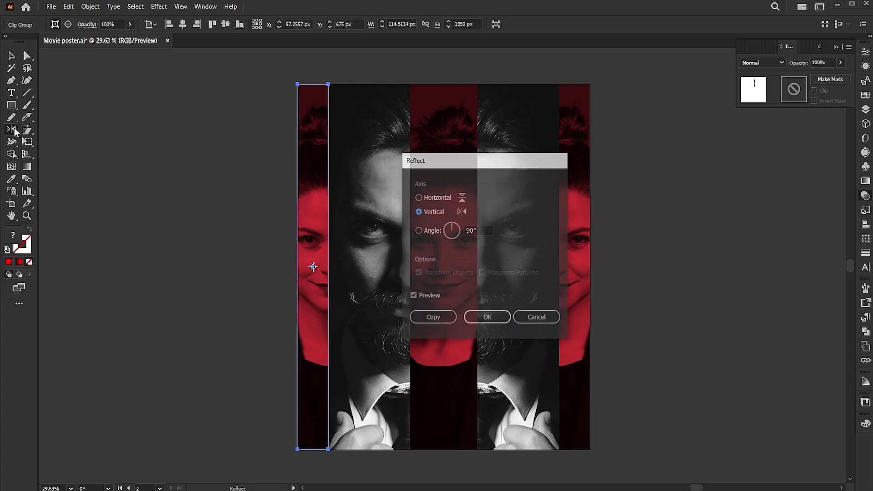
pyautogui.click(481, 316)
pyautogui.press('v')
pyautogui.click(713, 232)
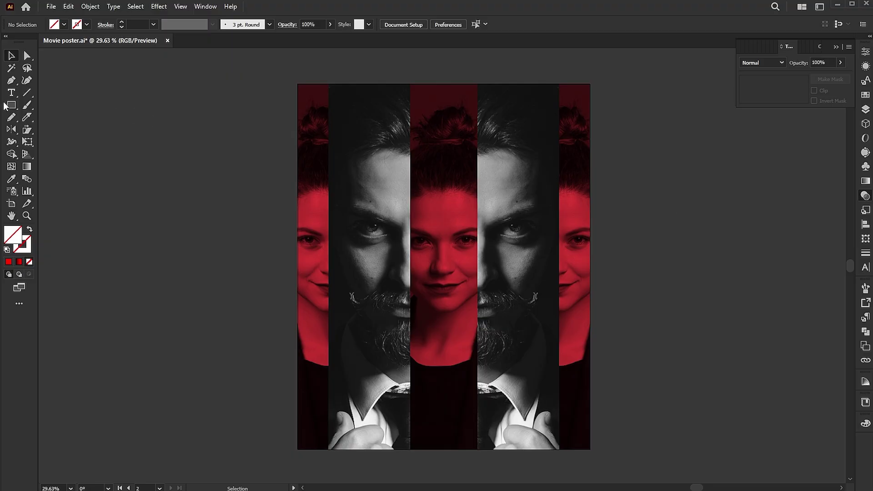
# Draw a rectangle about 1080 by 236 px across the artboard's upper edge and choose the White, Black gradient preset.
pyautogui.moveTo(298, 85); pyautogui.dragTo(589, 148)
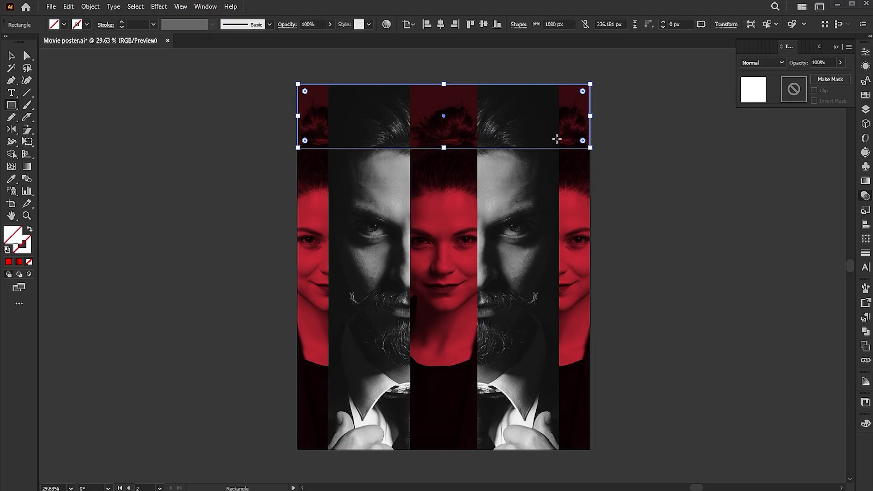
pyautogui.click(19, 262)
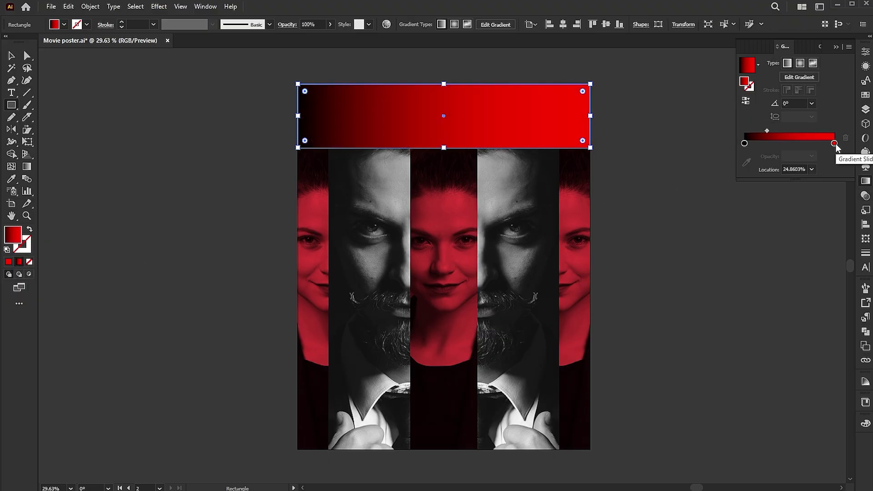
pyautogui.click(758, 65)
pyautogui.scroll(1, 753, 111)
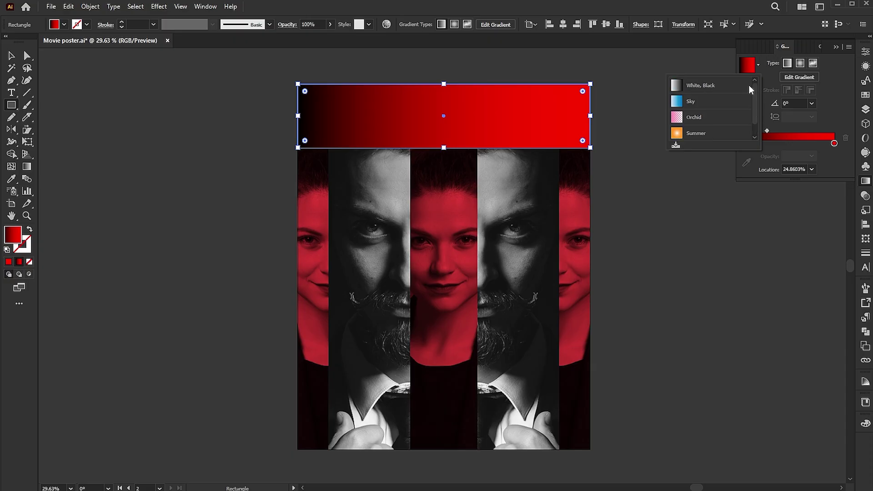
pyautogui.click(727, 85)
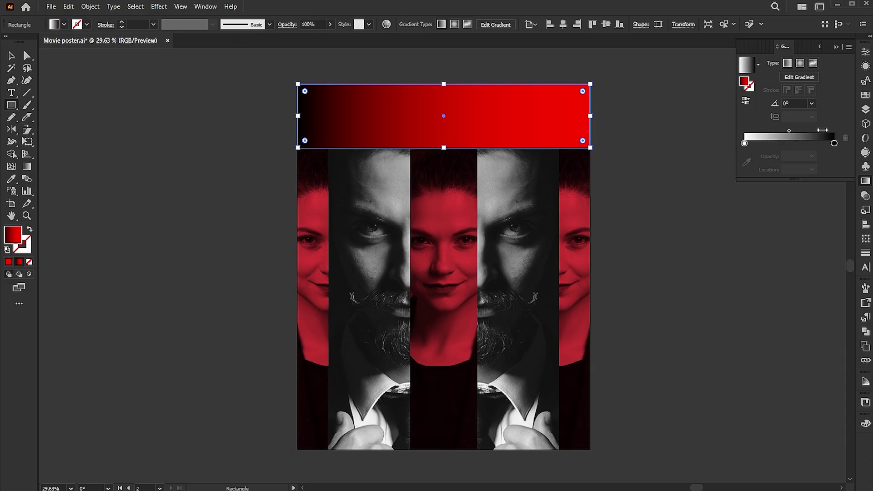
# Change the gradient's white stop to black and set that stop's opacity to 0%.
pyautogui.doubleClick(745, 144)
pyautogui.click(724, 176)
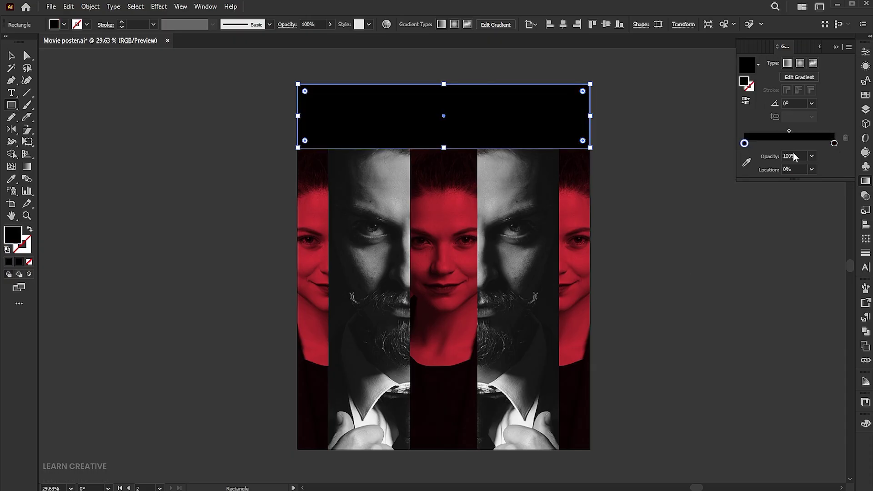
pyautogui.doubleClick(800, 156)
pyautogui.write('0')
pyautogui.press('Return')
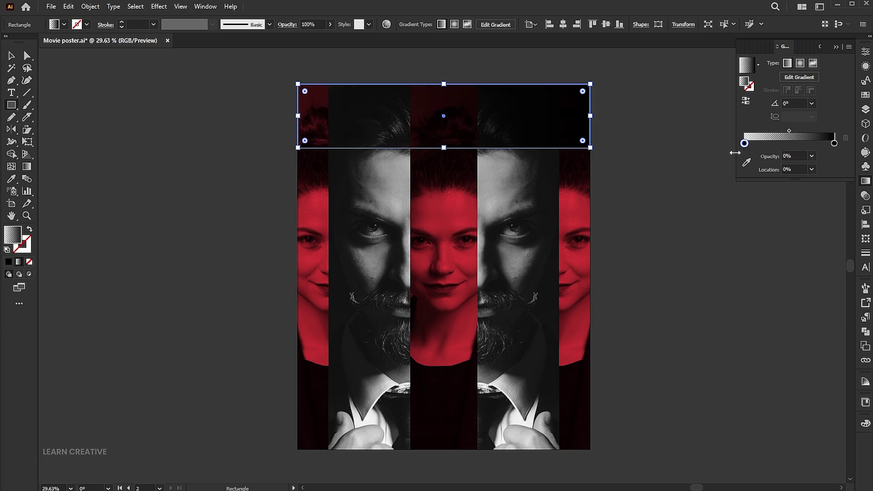
# Redirect the rectangle's gradient to 90° so that it runs from transparent below to solid black at the artboard's upper edge.
pyautogui.click(27, 166)
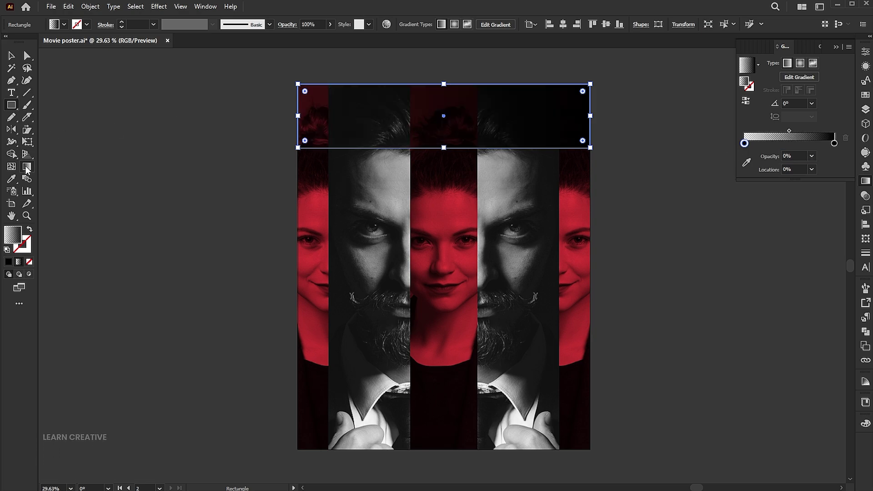
pyautogui.moveTo(467, 142); pyautogui.dragTo(467, 97)
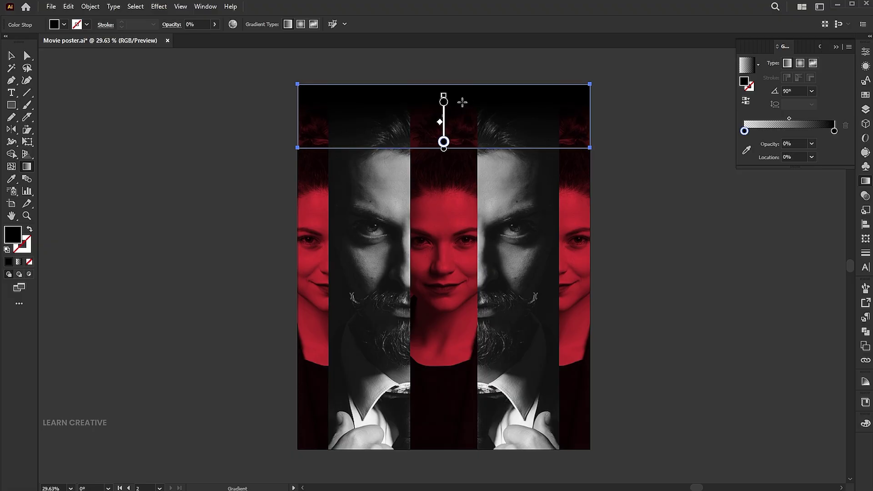
pyautogui.press('v')
pyautogui.click(685, 193)
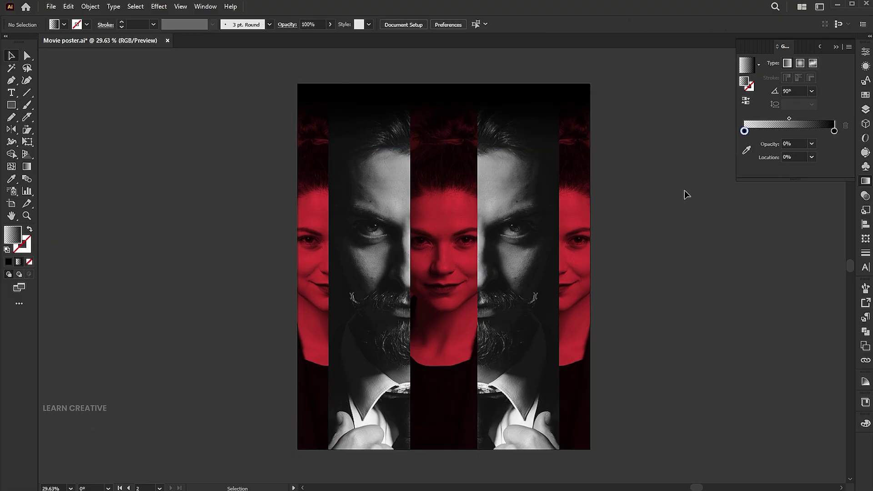
# Place a copy of the gradient rectangle, rotated 180°, against the artboard's lower edge.
pyautogui.moveTo(526, 123); pyautogui.dragTo(525, 241)
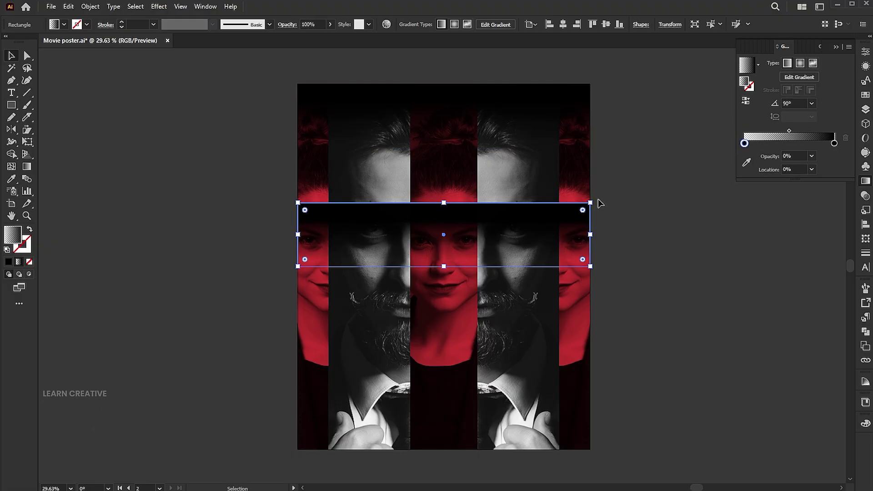
pyautogui.moveTo(596, 199); pyautogui.dragTo(348, 288)
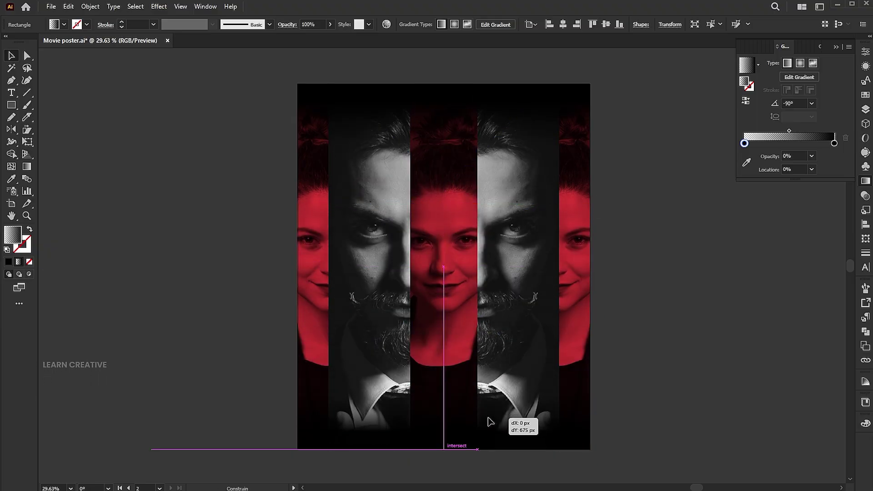
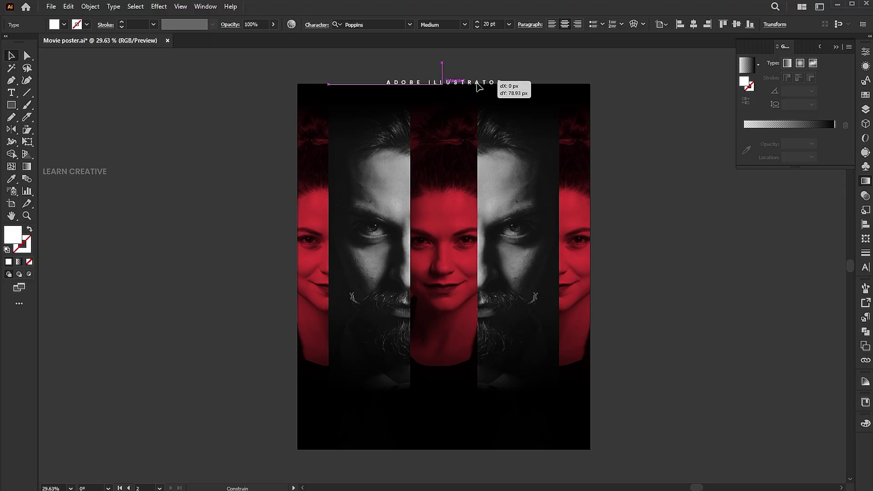
# Duplicate the ADOBE ILLUSTRATOR text directly beneath itself and change the copy's wording to "designs" in uppercase.
pyautogui.press('z')
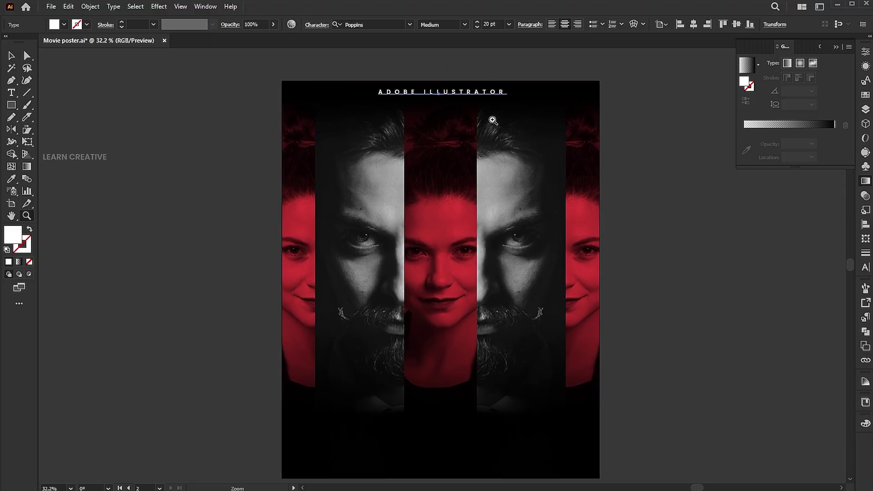
pyautogui.hotkey('ctrl', '0')
pyautogui.press('v')
pyautogui.click(470, 47)
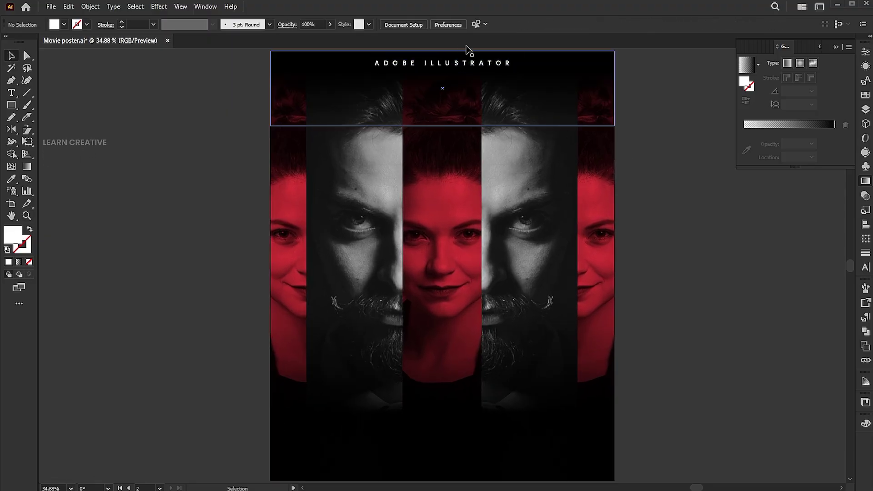
pyautogui.click(454, 64)
pyautogui.click(470, 68)
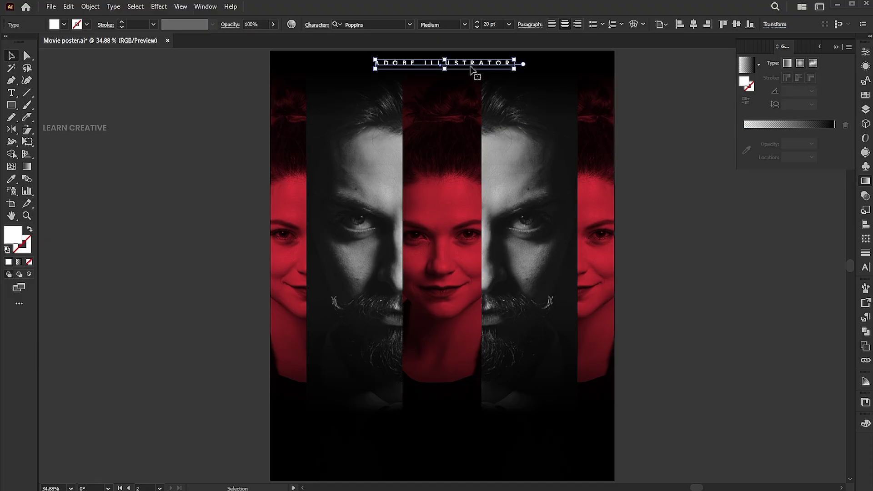
pyautogui.moveTo(470, 68); pyautogui.dragTo(472, 75)
pyautogui.tripleClick(472, 72)
pyautogui.write('designs')
pyautogui.press('Escape')
pyautogui.hotkey('alt', 't')
pyautogui.press('c')
pyautogui.press('u')
# Scale the DESIGNS line down to about 17.7 pt, centre it under the heading and fill it with FF0000.
pyautogui.moveTo(474, 67); pyautogui.dragTo(456, 74)
pyautogui.doubleClick(11, 242)
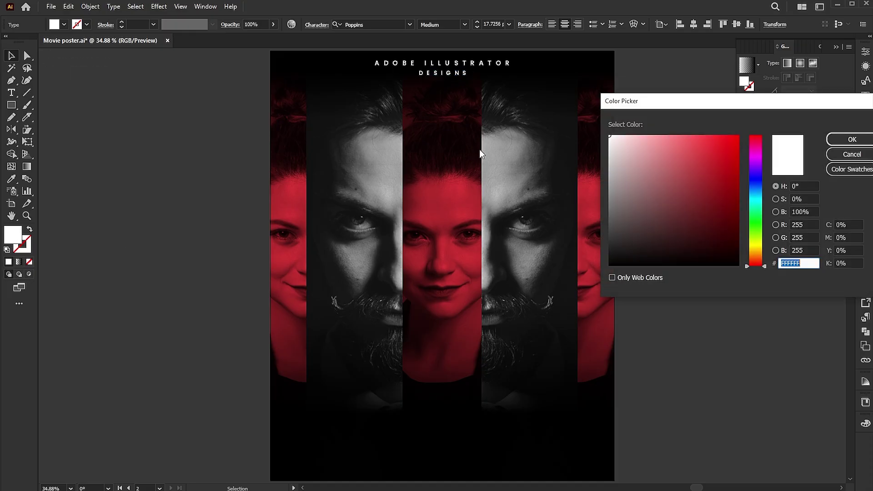
pyautogui.write('ff0000')
pyautogui.click(852, 139)
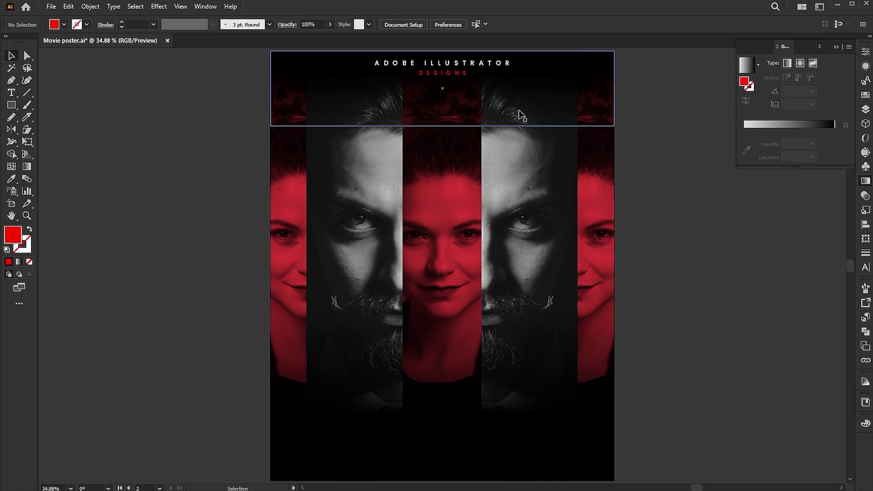
# Undo the accidental move of the upper gradient rectangle and lock the rectangle.
pyautogui.moveTo(498, 64); pyautogui.dragTo(497, 320)
pyautogui.hotkey('ctrl', 'z')
pyautogui.hotkey('ctrl', '2')
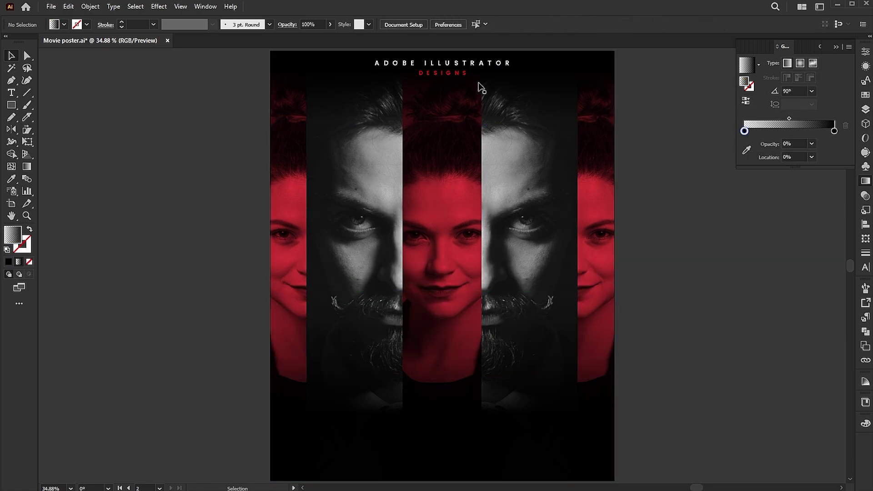
# Duplicate the ADOBE ILLUSTRATOR text onto the woman's neckline and change the copy's wording to "movie" in uppercase.
pyautogui.moveTo(463, 66); pyautogui.dragTo(452, 383)
pyautogui.tripleClick(471, 381)
pyautogui.write('movie')
pyautogui.press('Escape')
pyautogui.hotkey('alt', 't')
pyautogui.press('c')
pyautogui.press('u')
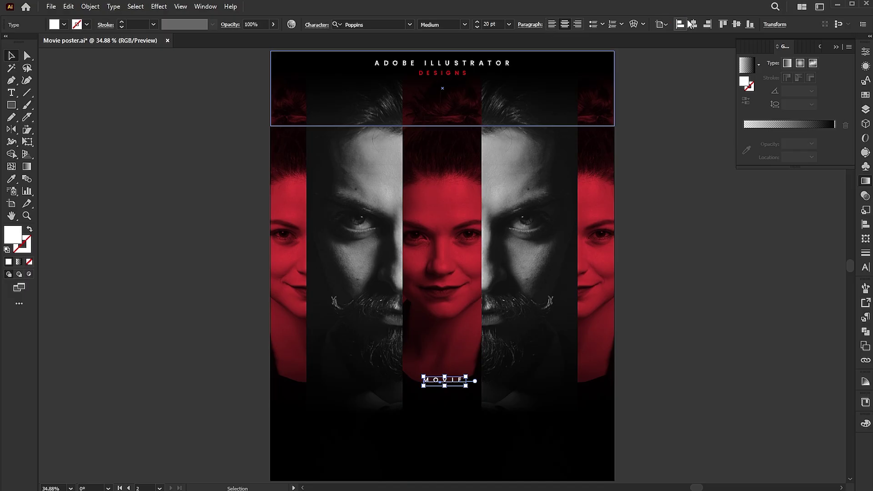
pyautogui.click(714, 324)
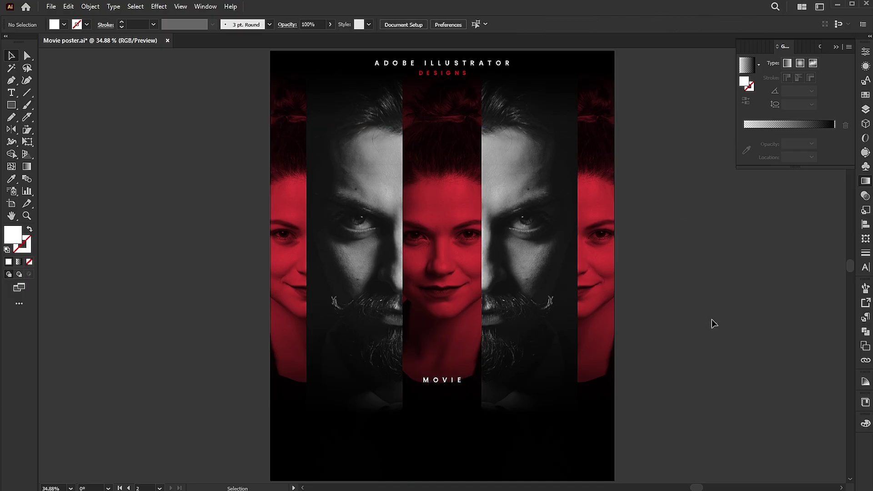
# Duplicate the red DESIGNS text below MOVIE and change the copy's wording to "poster" in uppercase.
pyautogui.moveTo(447, 74); pyautogui.dragTo(448, 399)
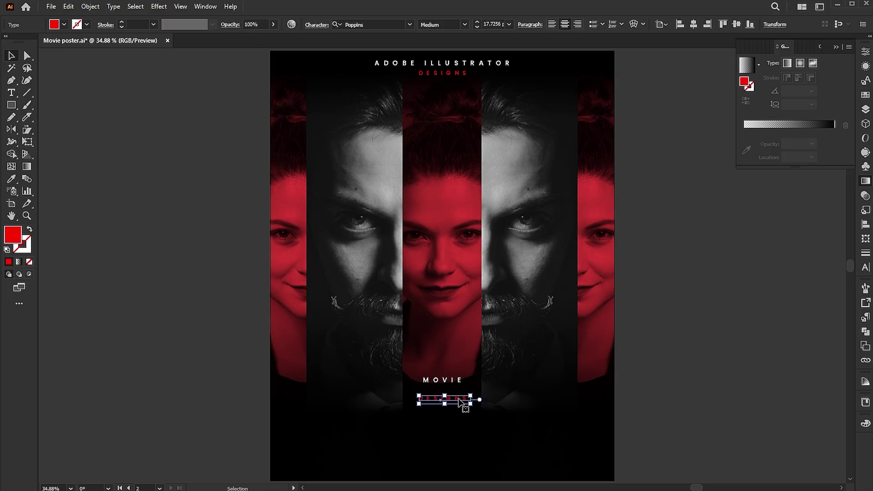
pyautogui.doubleClick(459, 401)
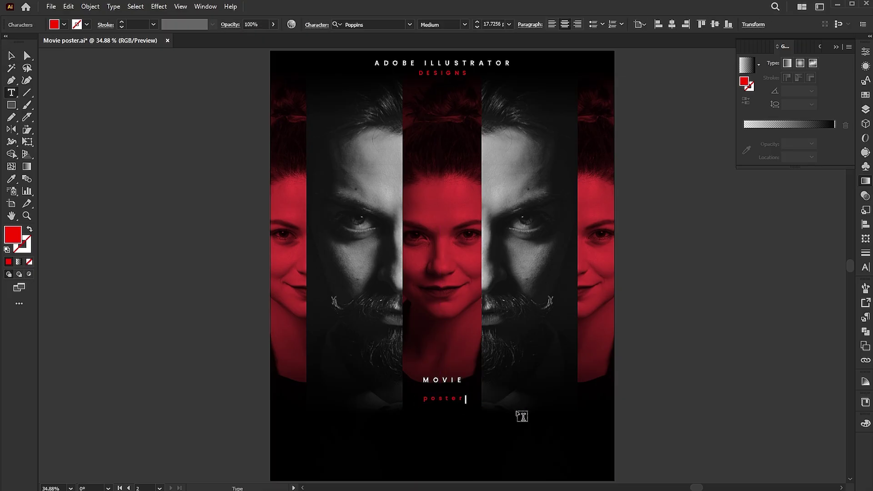
pyautogui.write('poster')
pyautogui.press('Escape')
pyautogui.click(114, 7)
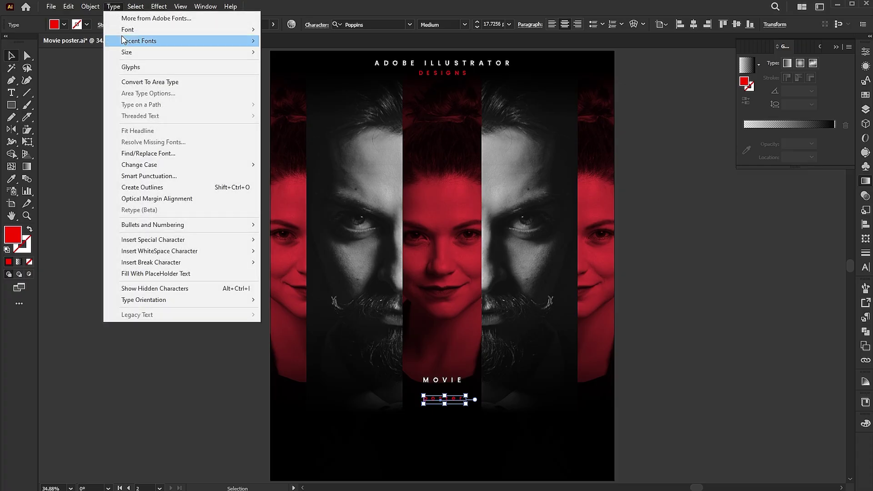
pyautogui.moveTo(157, 164)
pyautogui.click(273, 165)
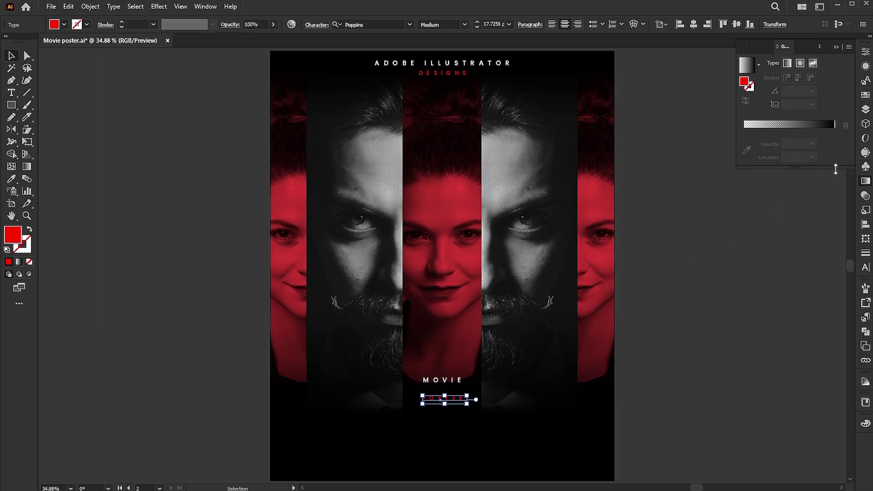
# Set the POSTER text's tracking to 0 and its font to Gobold Bold Regular.
pyautogui.click(864, 270)
pyautogui.write('0')
pyautogui.press('Return')
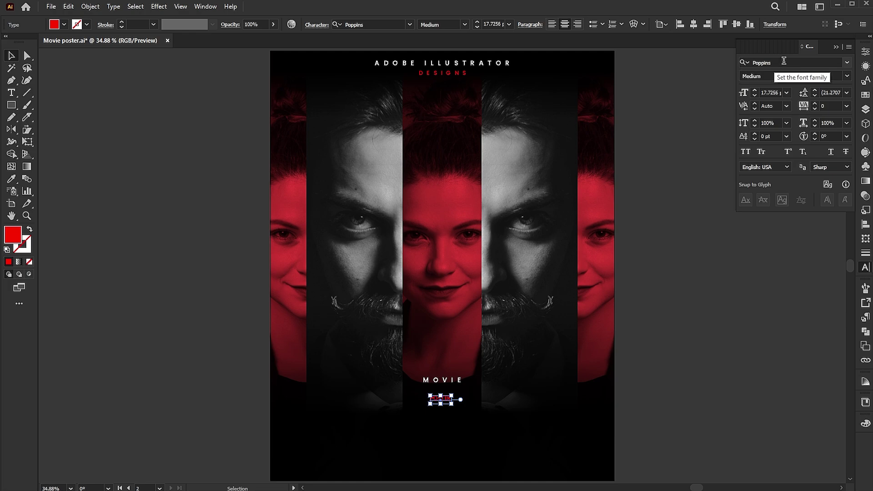
pyautogui.click(741, 64)
pyautogui.write('go')
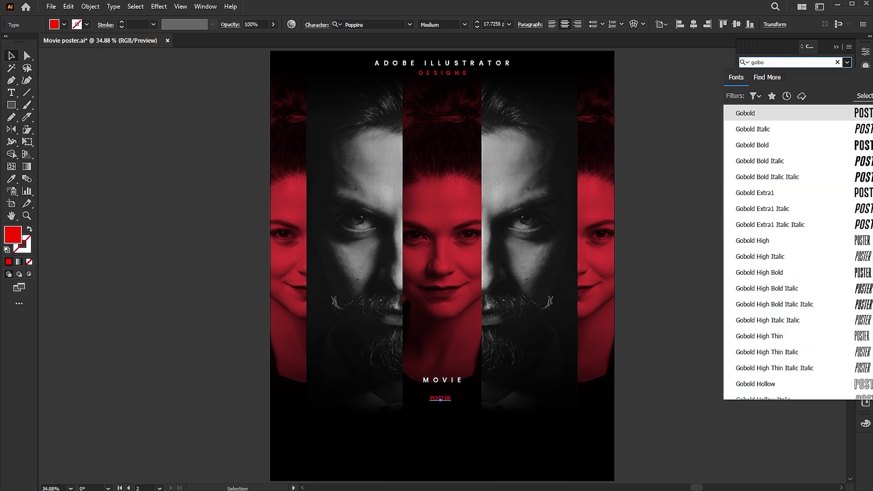
pyautogui.write('bo')
pyautogui.click(759, 161)
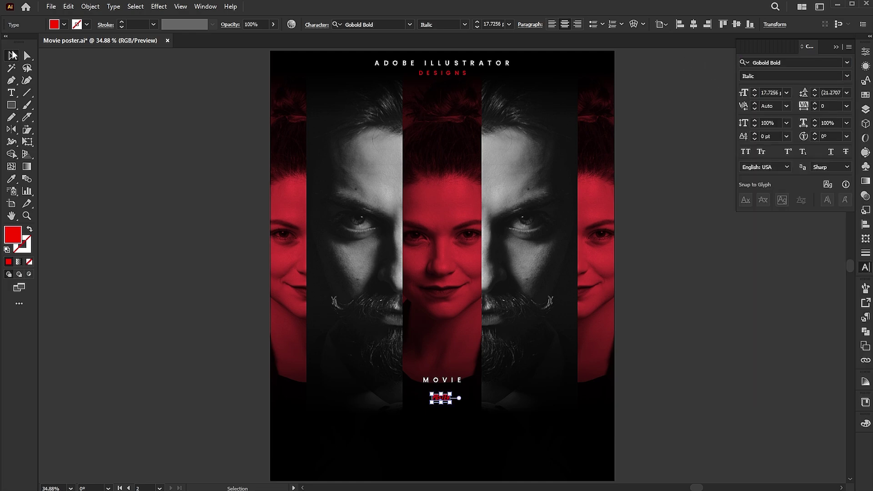
pyautogui.click(847, 77)
pyautogui.click(760, 87)
# Enlarge the POSTER text to about 133 pt and keep two copies of it stacked below the artboard.
pyautogui.moveTo(451, 405); pyautogui.dragTo(528, 457)
pyautogui.scroll(-5, 662, 312)
pyautogui.moveTo(489, 305); pyautogui.dragTo(466, 371)
# Convert the upper POSTER text below the artboard to outlines.
pyautogui.keyDown('alt'); pyautogui.scroll(3, 452, 350); pyautogui.keyUp('alt')
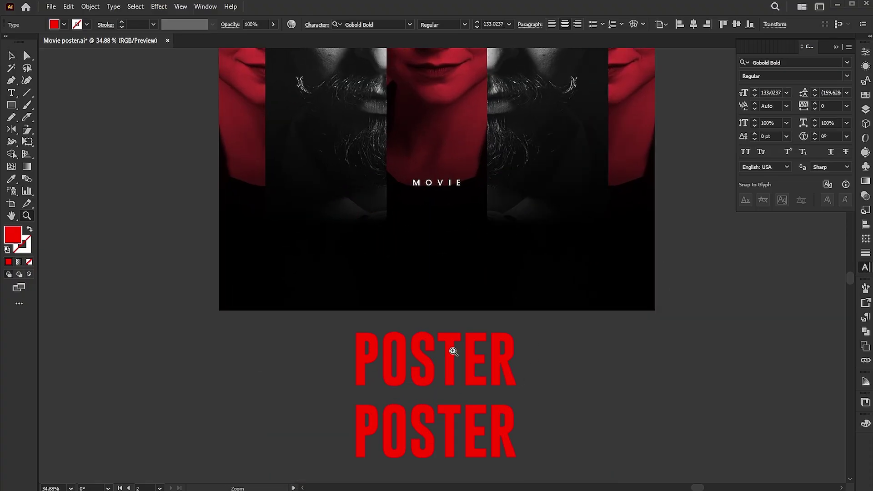
pyautogui.click(471, 362)
pyautogui.rightClick(469, 359)
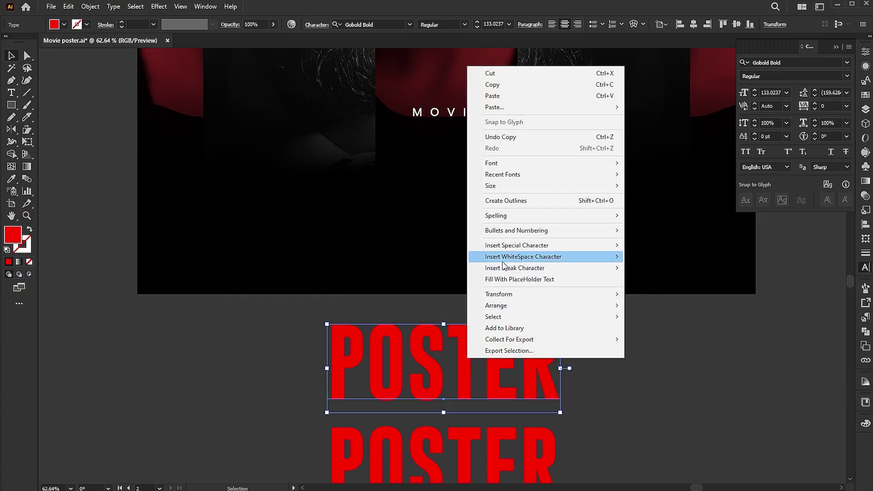
pyautogui.click(507, 202)
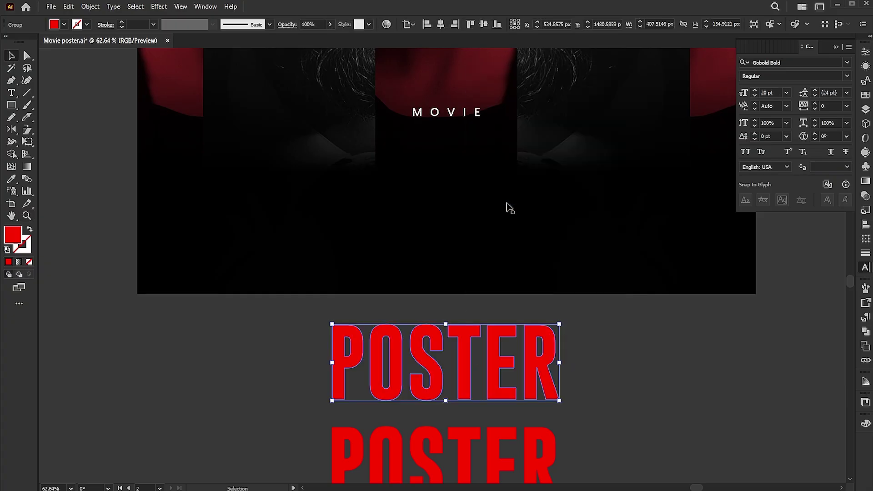
pyautogui.click(593, 356)
# Draw a line about 457 px long at 12° across the lower part of the outlined POSTER and duplicate it across the upper part.
pyautogui.click(27, 94)
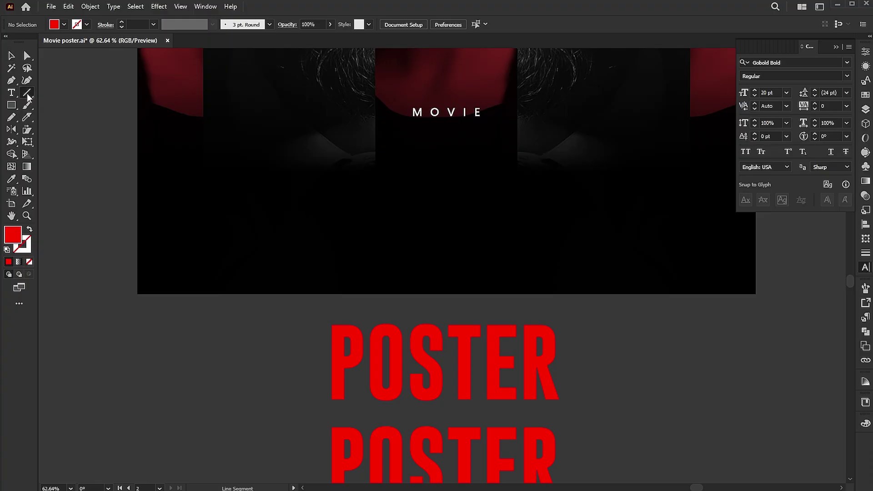
pyautogui.moveTo(337, 409); pyautogui.dragTo(592, 353)
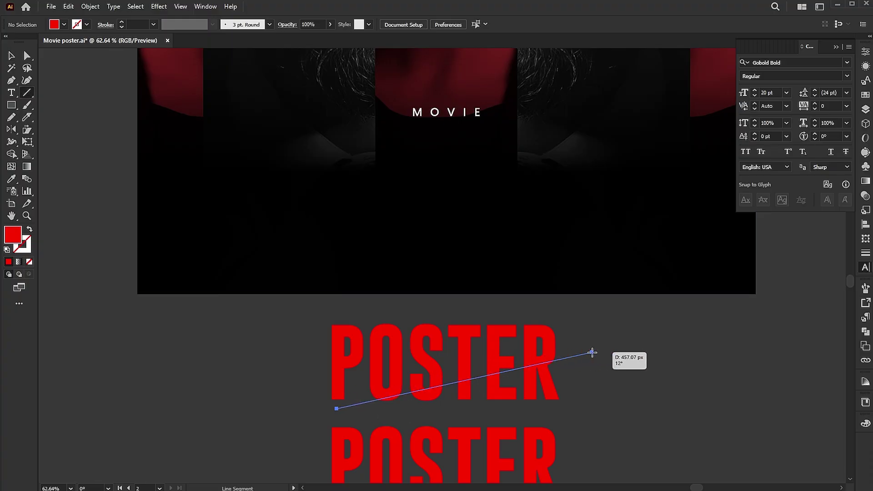
pyautogui.press('v')
pyautogui.keyDown('alt'); pyautogui.moveTo(572, 357); pyautogui.dragTo(493, 309); pyautogui.keyUp('alt')
# Divide the outlined POSTER lettering along the two diagonal lines with the Pathfinder Divide operation.
pyautogui.moveTo(361, 389); pyautogui.dragTo(294, 405)
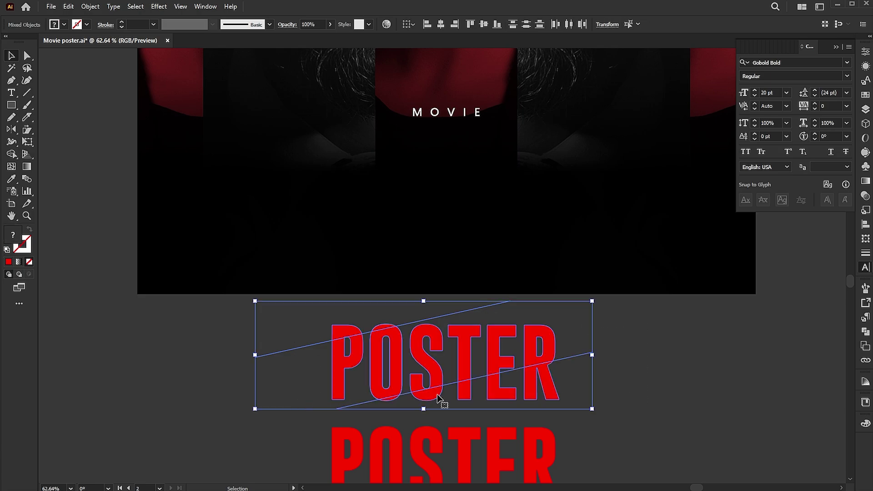
pyautogui.click(865, 333)
pyautogui.click(747, 338)
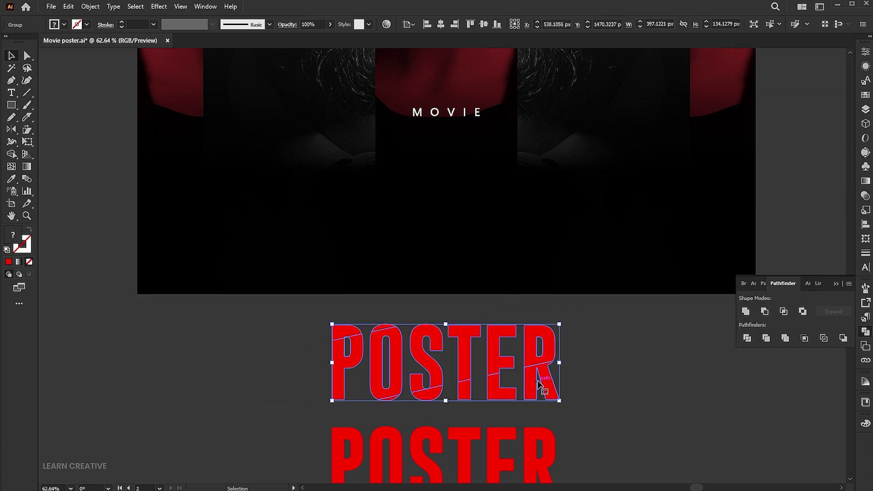
# Cut all red pieces out of the divided POSTER group, delete the leftover pieces and paste the red ones back in front.
pyautogui.doubleClick(546, 384)
pyautogui.click(11, 68)
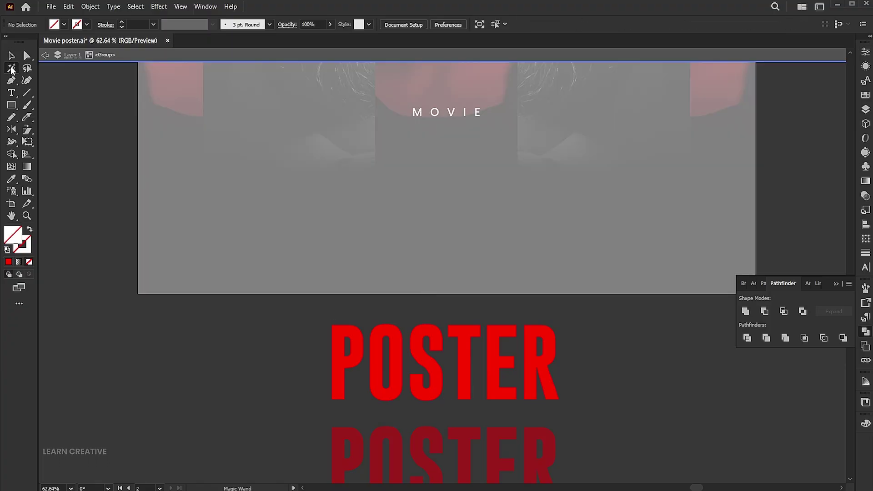
pyautogui.click(549, 379)
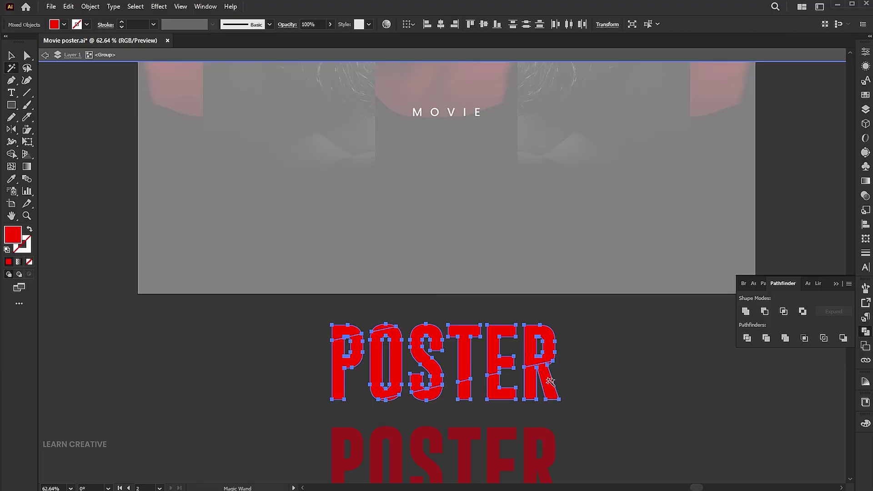
pyautogui.click(68, 7)
pyautogui.click(75, 43)
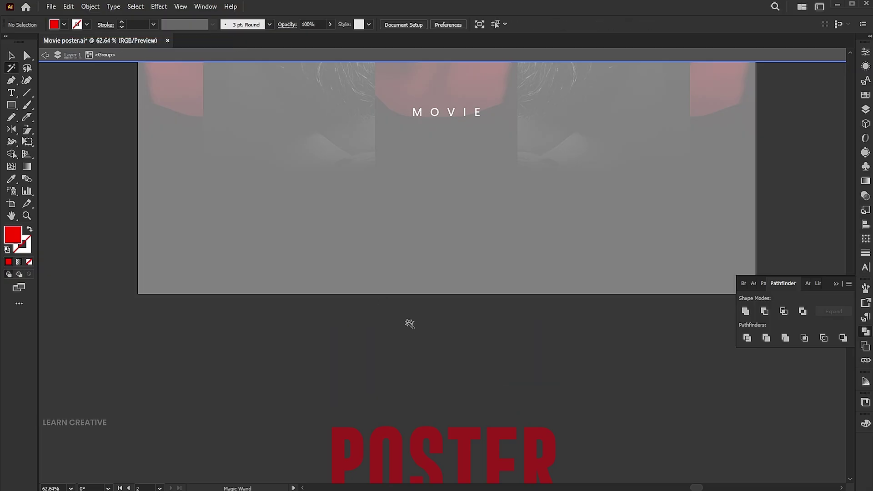
pyautogui.click(486, 345)
pyautogui.press('Delete')
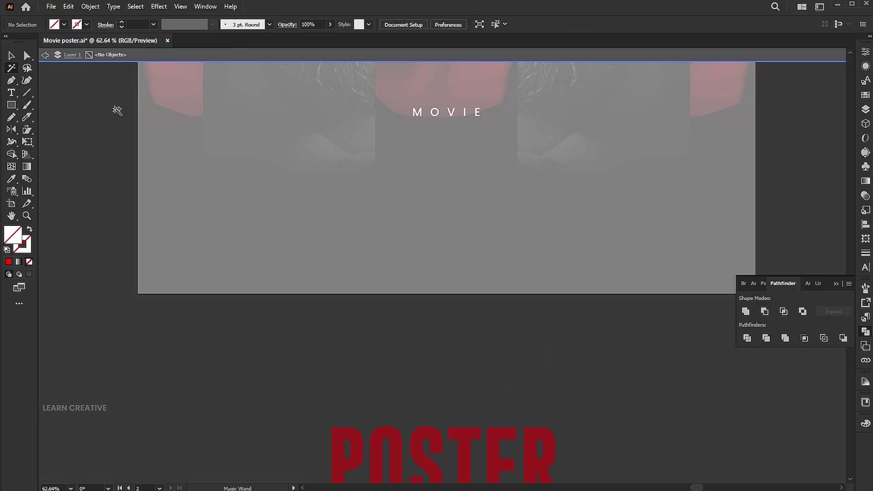
pyautogui.click(68, 6)
pyautogui.click(96, 79)
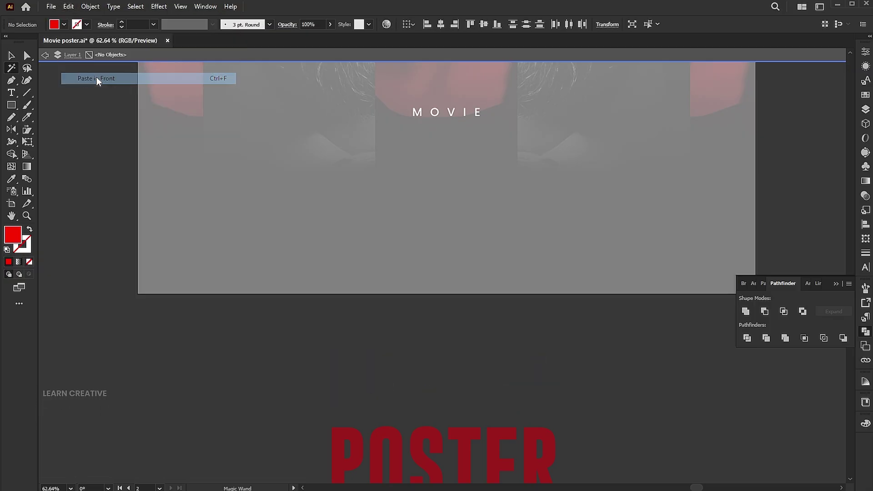
pyautogui.press('v')
pyautogui.doubleClick(607, 380)
# Offset the lower slices of POSTER slightly to the right and the upper slices slightly up and left, opening gaps along both cuts.
pyautogui.moveTo(589, 394); pyautogui.dragTo(405, 402)
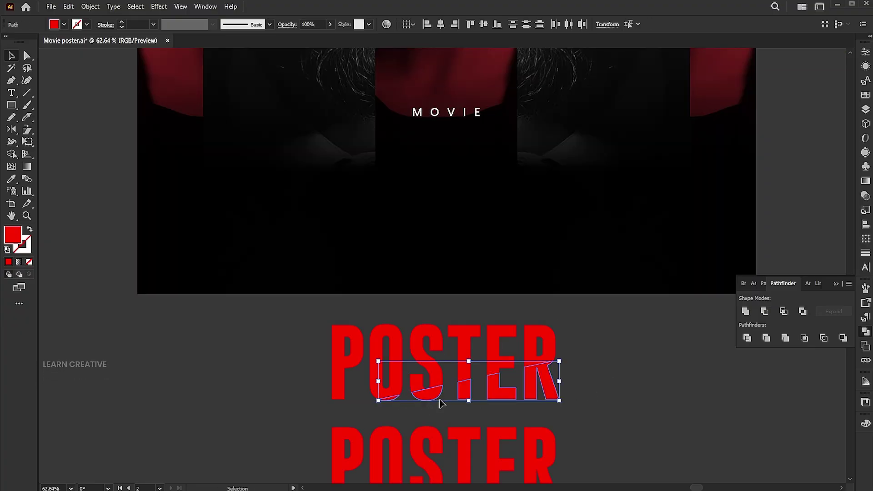
pyautogui.moveTo(468, 398); pyautogui.dragTo(502, 391)
pyautogui.moveTo(372, 319); pyautogui.dragTo(344, 334)
pyautogui.press('Up')
pyautogui.press('Up')
pyautogui.press('Up')
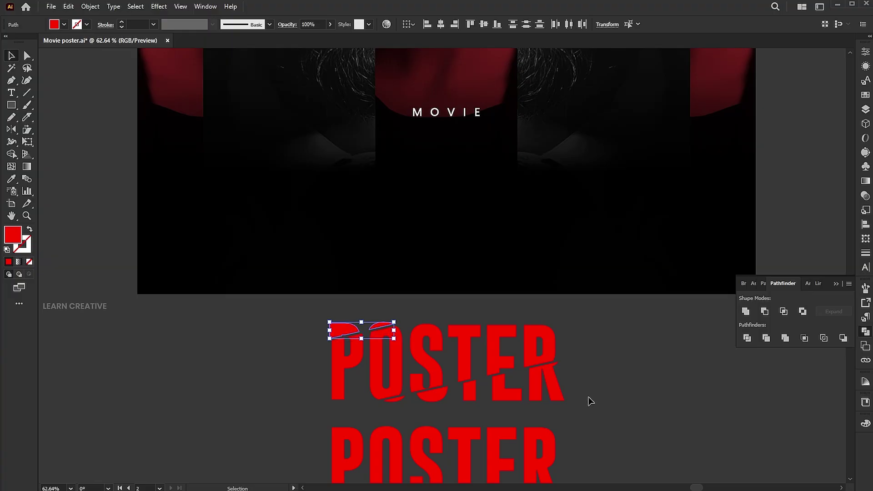
pyautogui.click(607, 390)
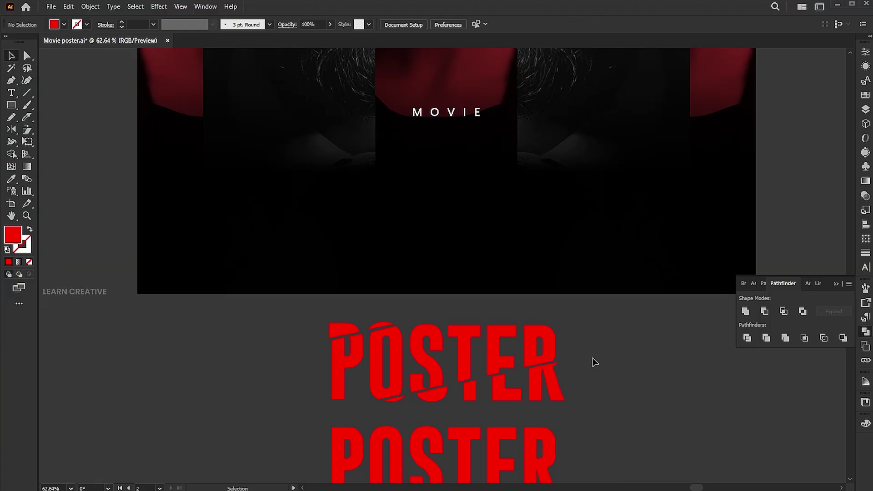
# Combine the middle slices of all the POSTER letters into one compound path.
pyautogui.moveTo(459, 341); pyautogui.dragTo(456, 343)
pyautogui.keyDown('shift'); pyautogui.click(415, 346); pyautogui.keyUp('shift')
pyautogui.keyDown('shift'); pyautogui.click(376, 349); pyautogui.keyUp('shift')
pyautogui.keyDown('shift'); pyautogui.click(361, 349); pyautogui.keyUp('shift')
pyautogui.click(90, 6)
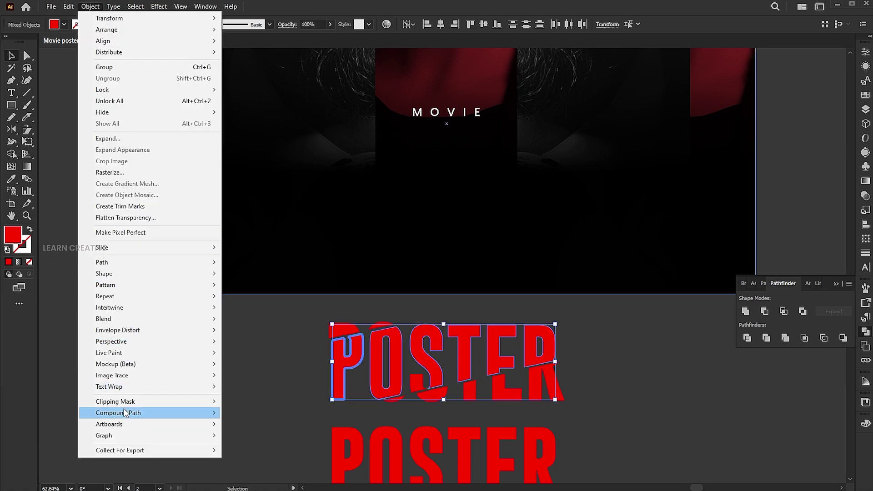
pyautogui.click(239, 412)
# Make a compound path from the two upper slices of the letters P and O.
pyautogui.click(337, 327)
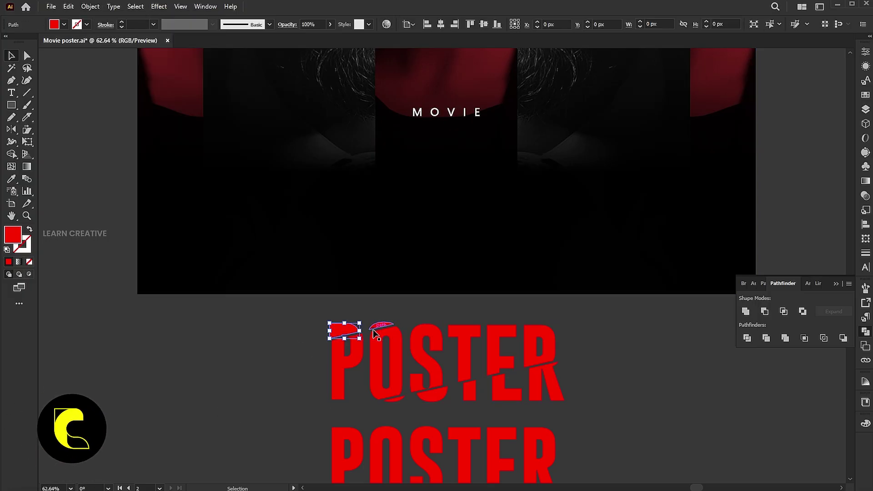
pyautogui.keyDown('shift'); pyautogui.click(379, 327); pyautogui.keyUp('shift')
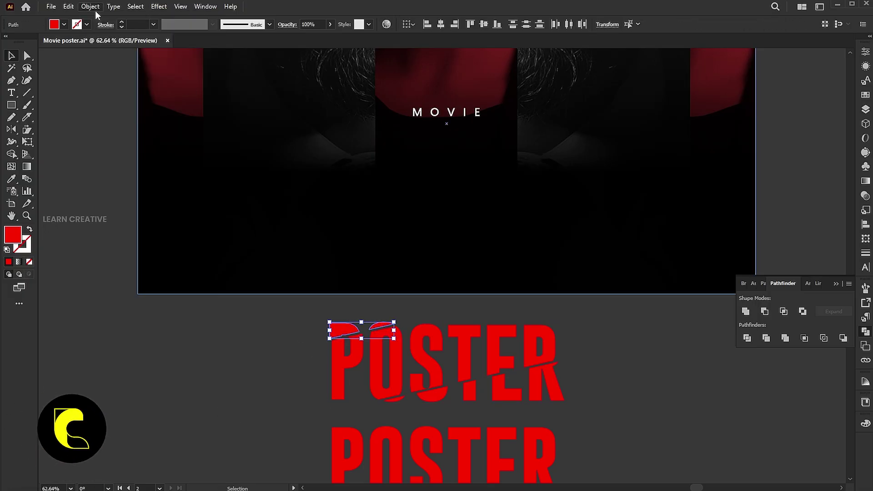
pyautogui.click(91, 7)
pyautogui.moveTo(137, 412)
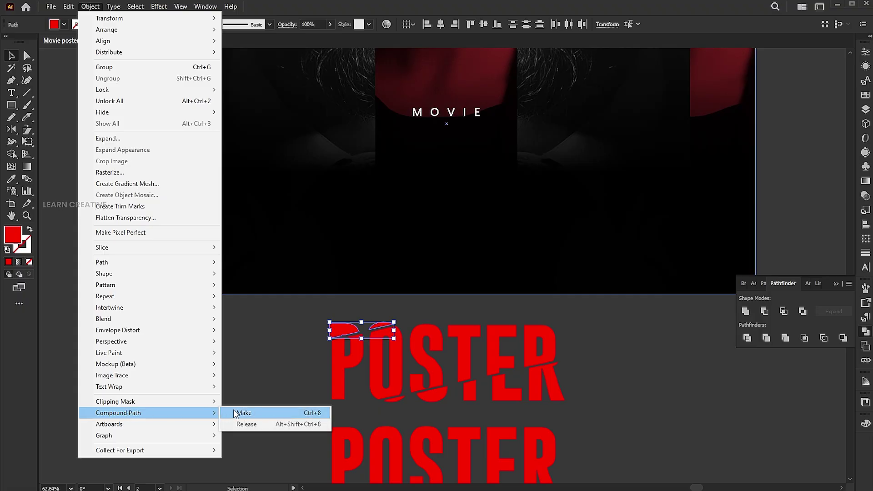
pyautogui.click(236, 412)
# Join the lower slices of the POSTER letters into a single compound path.
pyautogui.click(509, 395)
pyautogui.keyDown('shift'); pyautogui.click(436, 404); pyautogui.keyUp('shift')
pyautogui.keyDown('shift'); pyautogui.click(391, 399); pyautogui.keyUp('shift')
pyautogui.click(91, 6)
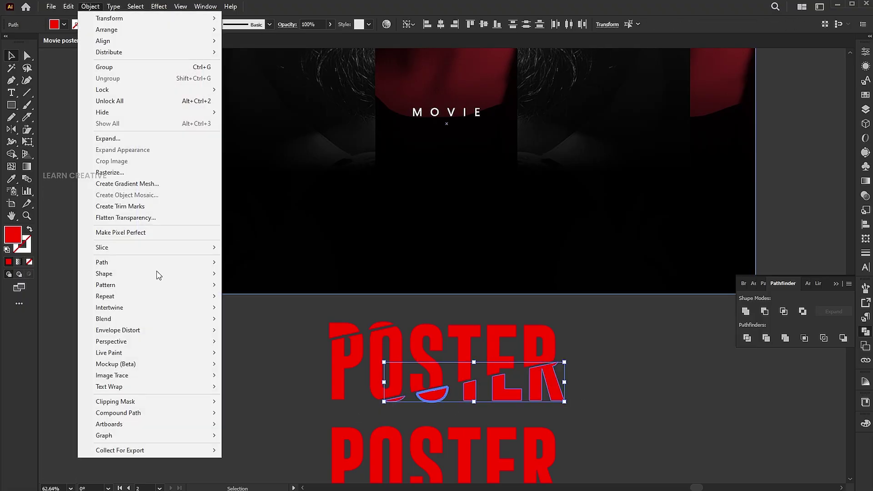
pyautogui.moveTo(136, 413)
pyautogui.click(231, 412)
pyautogui.click(586, 372)
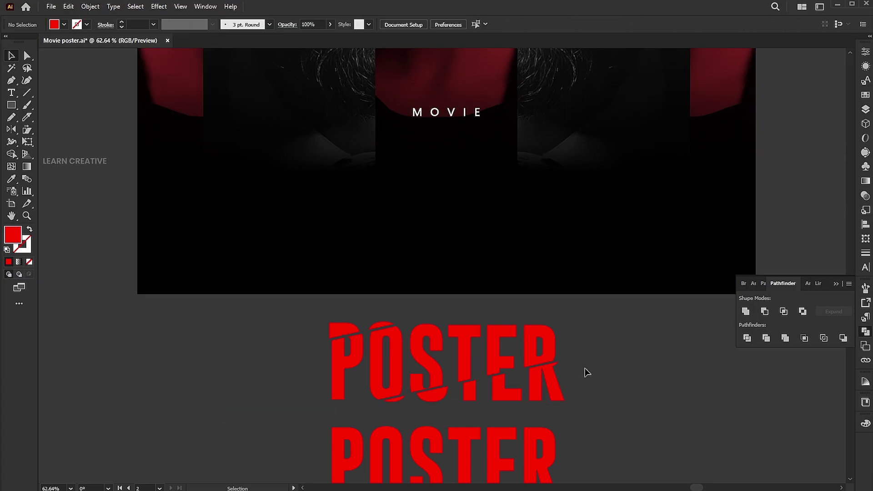
pyautogui.click(559, 353)
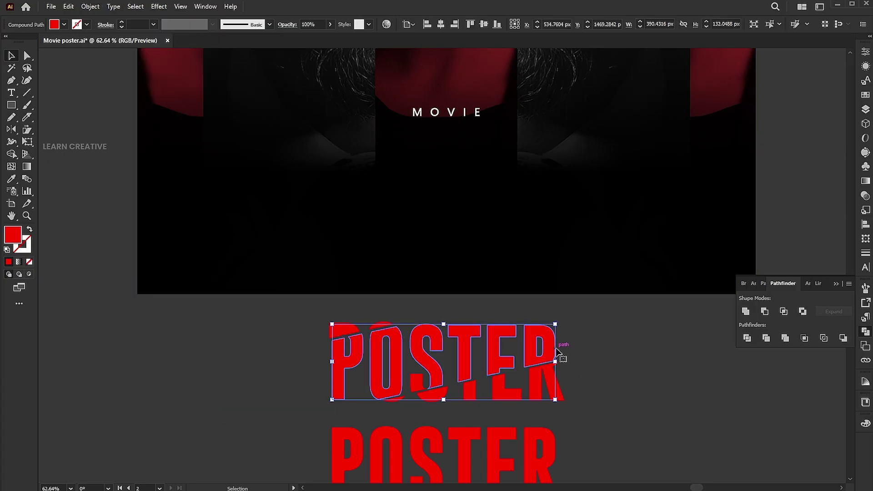
pyautogui.click(416, 380)
pyautogui.press('Delete')
pyautogui.doubleClick(432, 373)
pyautogui.hotkey('ctrl', 'z')
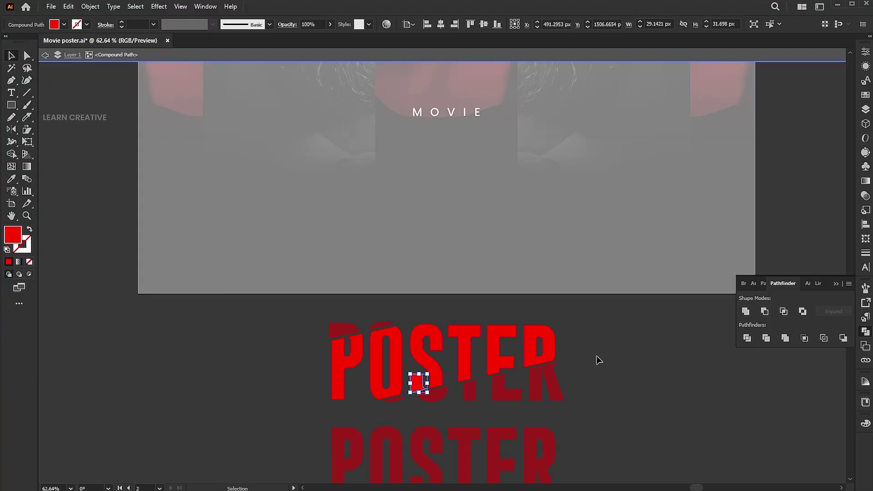
pyautogui.doubleClick(596, 360)
# Fill the middle POSTER slices with a linear gradient from red at 100% opacity to black.
pyautogui.click(432, 370)
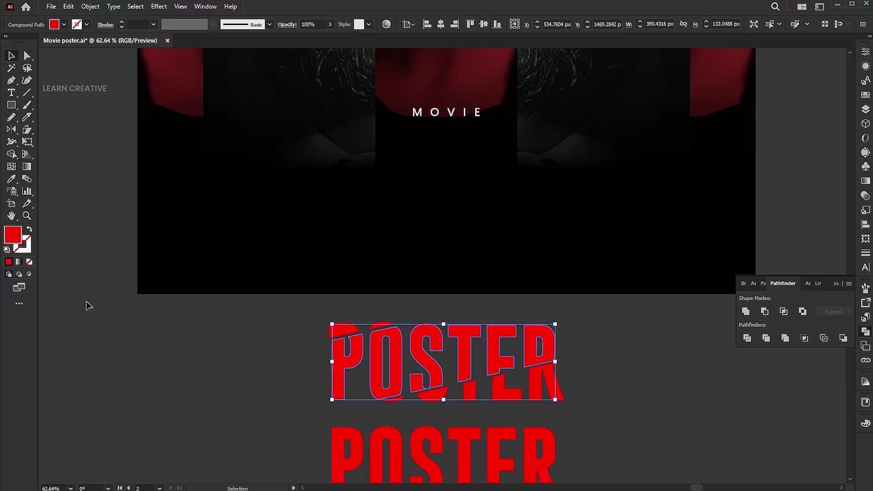
pyautogui.click(19, 262)
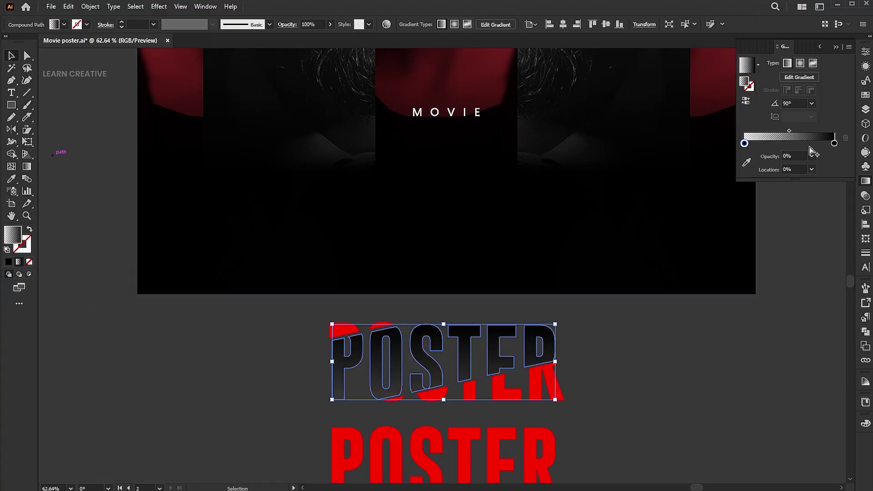
pyautogui.doubleClick(744, 144)
pyautogui.click(731, 180)
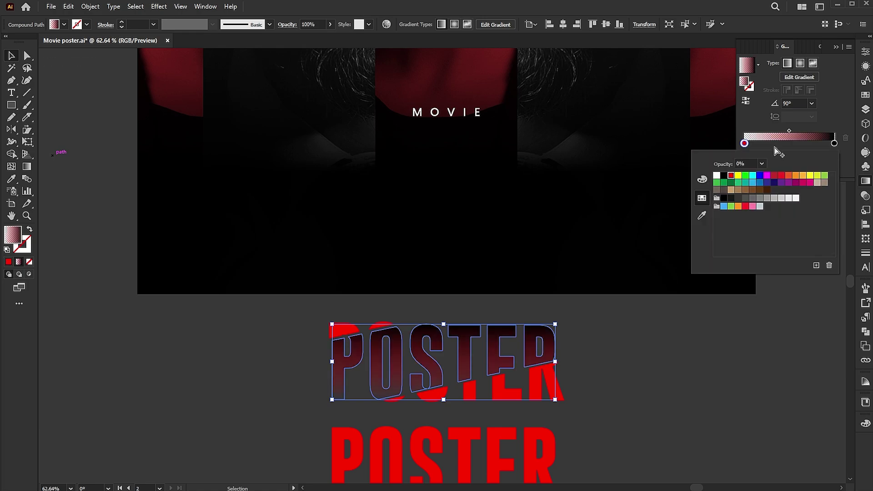
pyautogui.write('100')
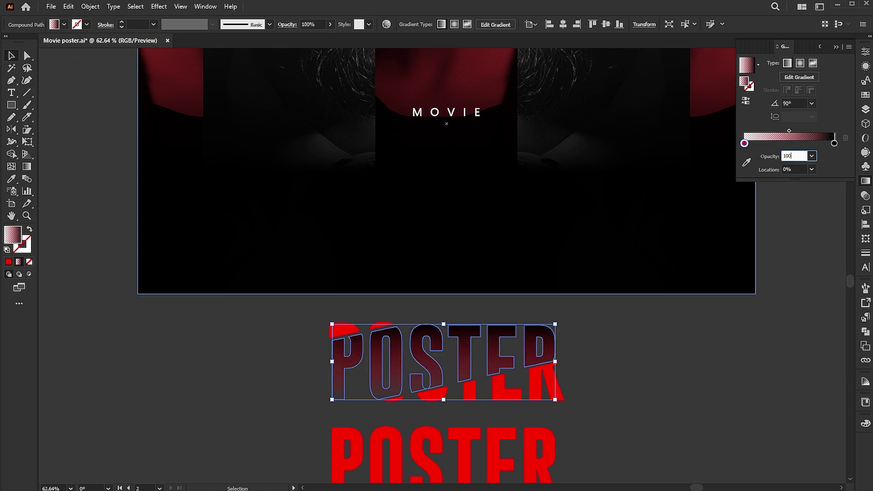
pyautogui.press('Return')
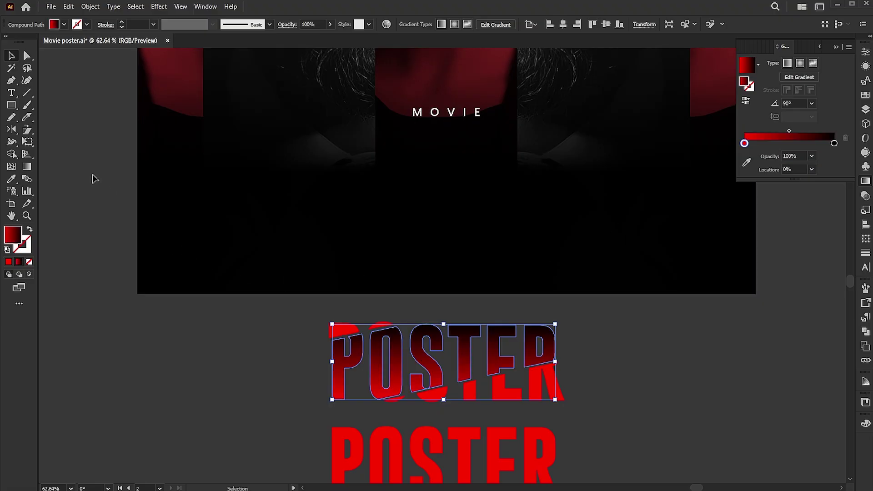
# Redirect the middle slices' gradient perpendicular to the lower diagonal cut, so that red fades to black at the cut.
pyautogui.click(27, 166)
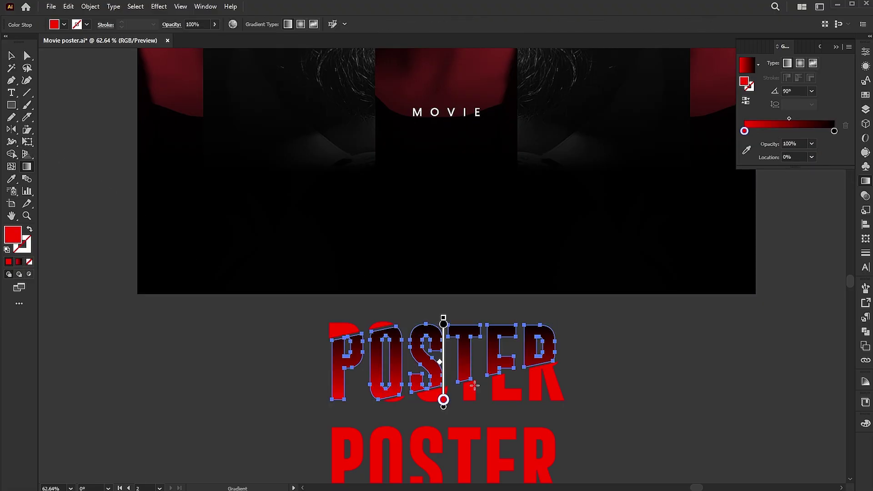
pyautogui.moveTo(474, 391)
pyautogui.mouseDown()
pyautogui.moveTo(469, 368)
pyautogui.moveTo(472, 399)
pyautogui.mouseUp()
pyautogui.hotkey('ctrl', 'z')
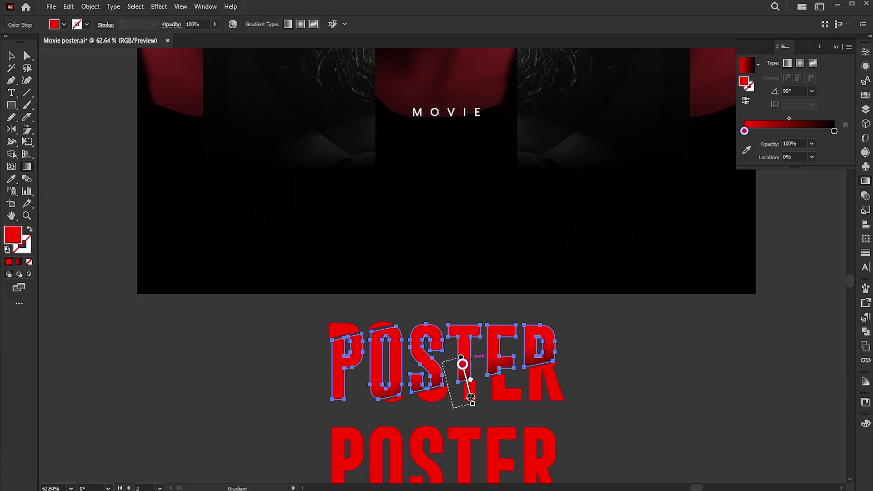
pyautogui.press('v')
pyautogui.click(571, 399)
# Copy the red-to-black gradient onto the lower POSTER slices and angle it downward so they darken toward their bottom edges.
pyautogui.click(558, 395)
pyautogui.press('i')
pyautogui.click(545, 356)
pyautogui.press('g')
pyautogui.moveTo(503, 413); pyautogui.dragTo(502, 395)
pyautogui.moveTo(377, 382); pyautogui.dragTo(564, 382)
pyautogui.click(520, 383)
pyautogui.moveTo(501, 395)
pyautogui.mouseDown()
pyautogui.moveTo(501, 416)
pyautogui.moveTo(517, 425)
pyautogui.mouseUp()
pyautogui.press('v')
pyautogui.click(580, 378)
# Copy the red-to-black gradient onto the upper P and O slices and angle it so they darken toward the upper cut.
pyautogui.click(374, 330)
pyautogui.press('i')
pyautogui.click(417, 336)
pyautogui.press('g')
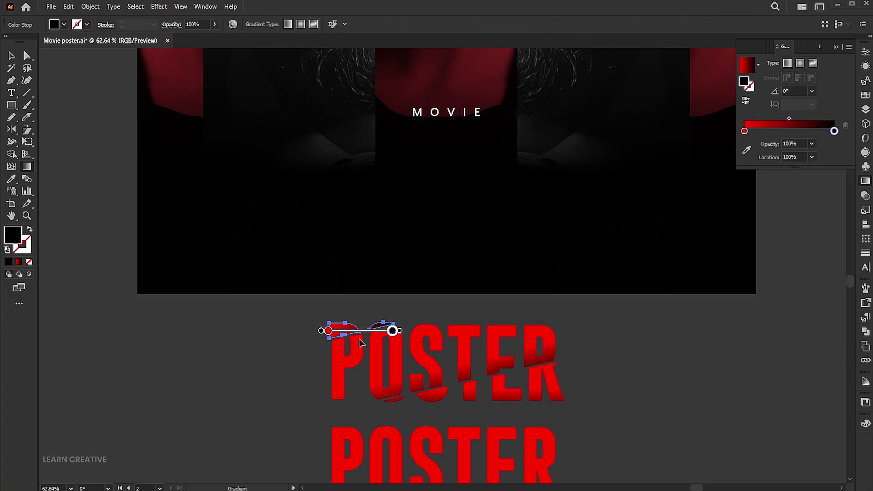
pyautogui.moveTo(372, 372)
pyautogui.mouseDown()
pyautogui.moveTo(361, 331)
pyautogui.moveTo(374, 376)
pyautogui.mouseUp()
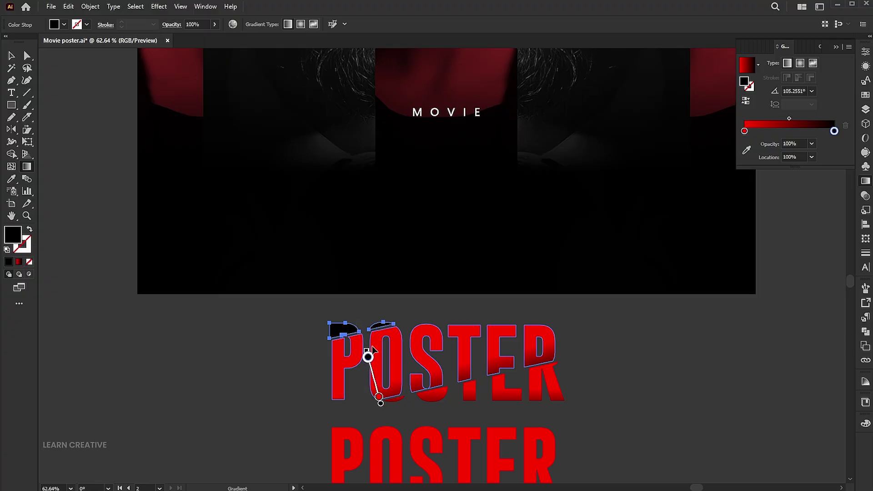
pyautogui.moveTo(350, 312); pyautogui.dragTo(366, 358)
# Group all the slices of the gradient-filled POSTER lettering.
pyautogui.press('v')
pyautogui.moveTo(623, 328); pyautogui.dragTo(339, 394)
pyautogui.hotkey('ctrl', 'g')
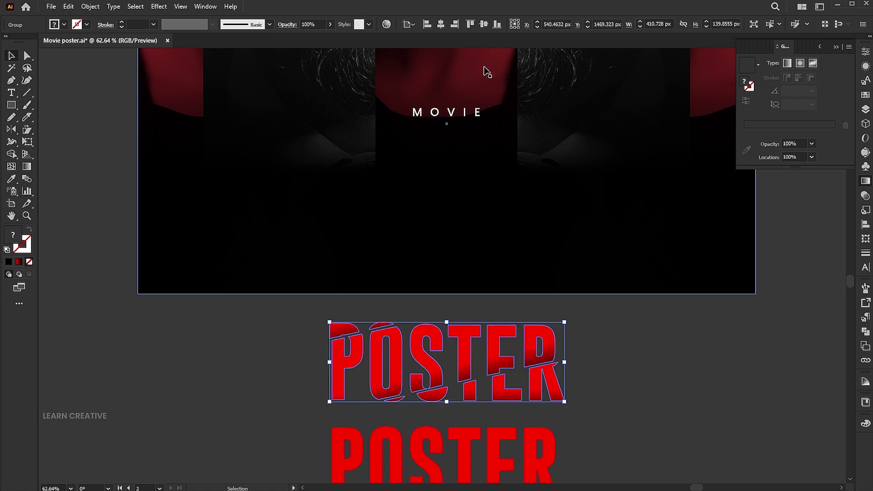
# Move the sliced POSTER group onto the artboard, centred beneath MOVIE, and scale it down to about 394 × 134 px.
pyautogui.moveTo(507, 398); pyautogui.dragTo(506, 200)
pyautogui.moveTo(563, 124); pyautogui.dragTo(541, 150)
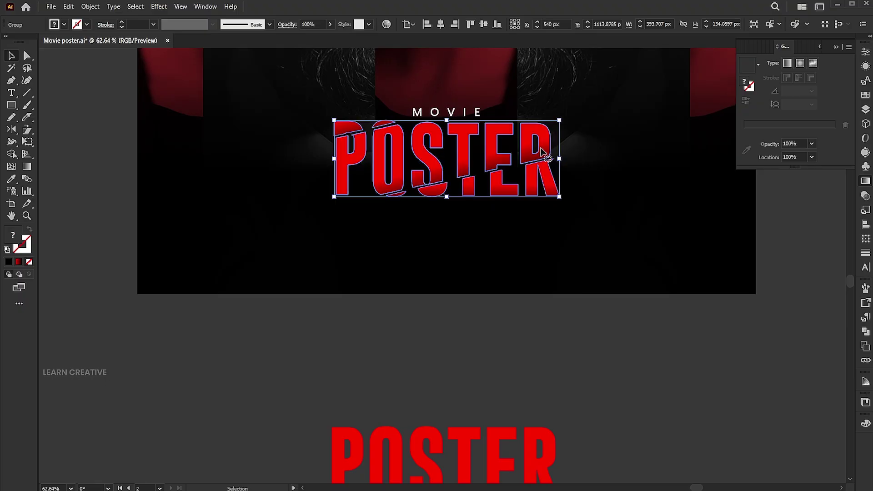
pyautogui.hotkey('ctrl', '0')
pyautogui.click(684, 301)
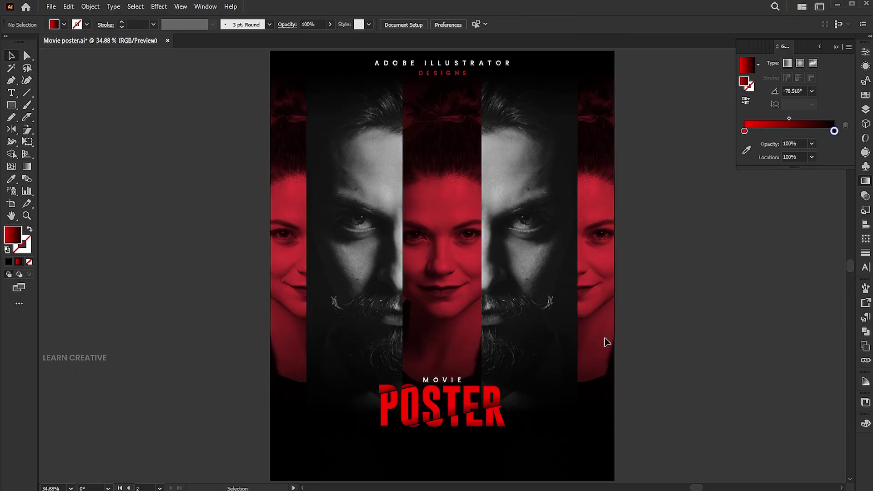
# Shift the MOVIE text and the POSTER title slightly upward, leaving a small gap between them.
pyautogui.moveTo(443, 383); pyautogui.dragTo(444, 376)
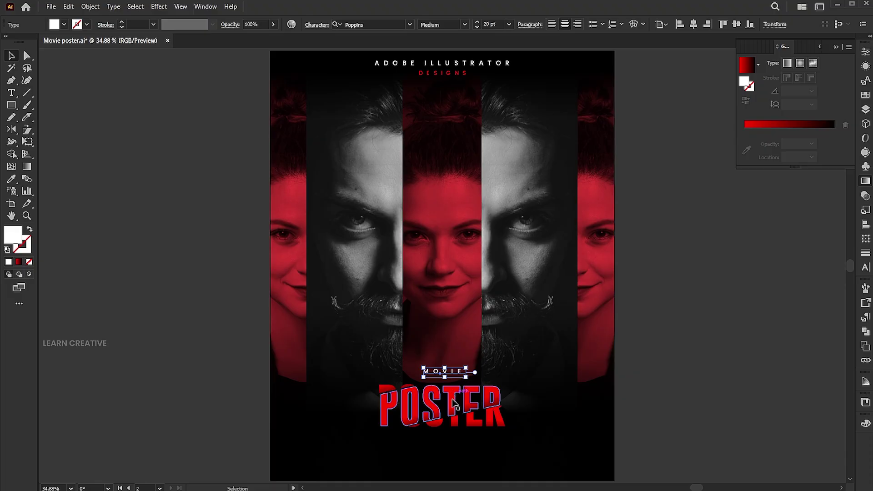
pyautogui.moveTo(461, 405); pyautogui.dragTo(463, 397)
pyautogui.hotkey('ctrl', 'z')
pyautogui.click(680, 382)
pyautogui.moveTo(522, 421); pyautogui.dragTo(522, 414)
pyautogui.click(773, 378)
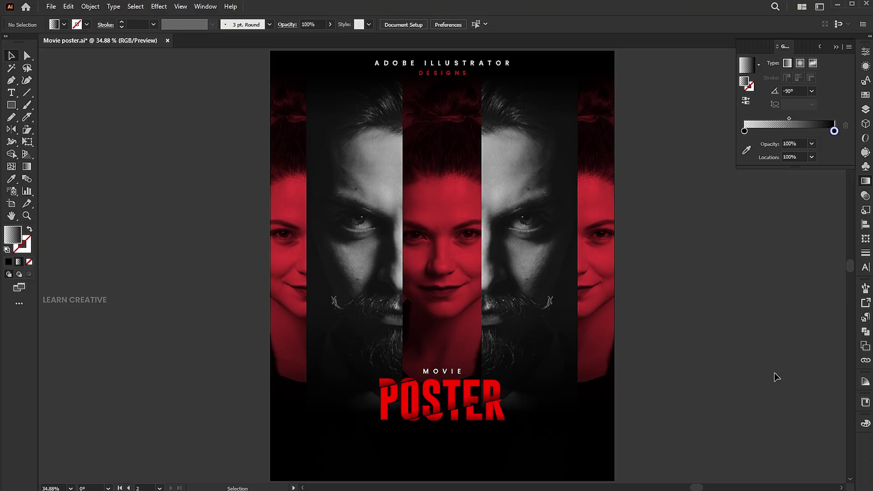
# Create a wide area-text box with placeholder text below the POSTER title and set its font size to 15 pt.
pyautogui.moveTo(667, 353); pyautogui.dragTo(668, 346)
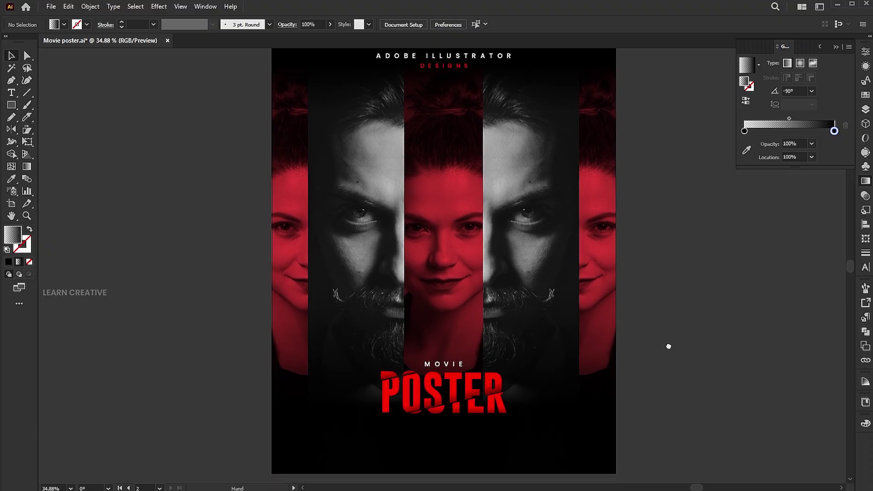
pyautogui.click(12, 93)
pyautogui.moveTo(290, 423); pyautogui.dragTo(603, 454)
pyautogui.click(498, 23)
pyautogui.press('Return')
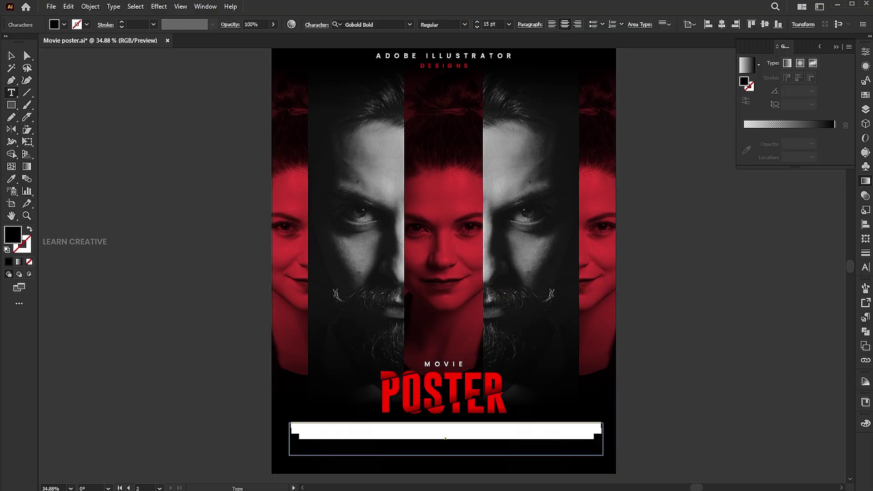
# Color the placeholder paragraph white (FFFFFF).
pyautogui.doubleClick(12, 234)
pyautogui.click(609, 135)
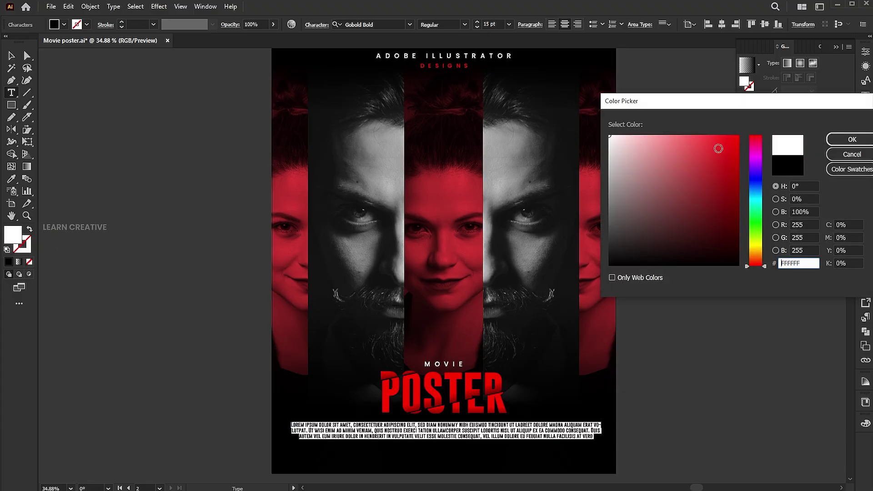
pyautogui.click(849, 139)
# Change the placeholder paragraph's font to Poppins in the Light style.
pyautogui.click(364, 23)
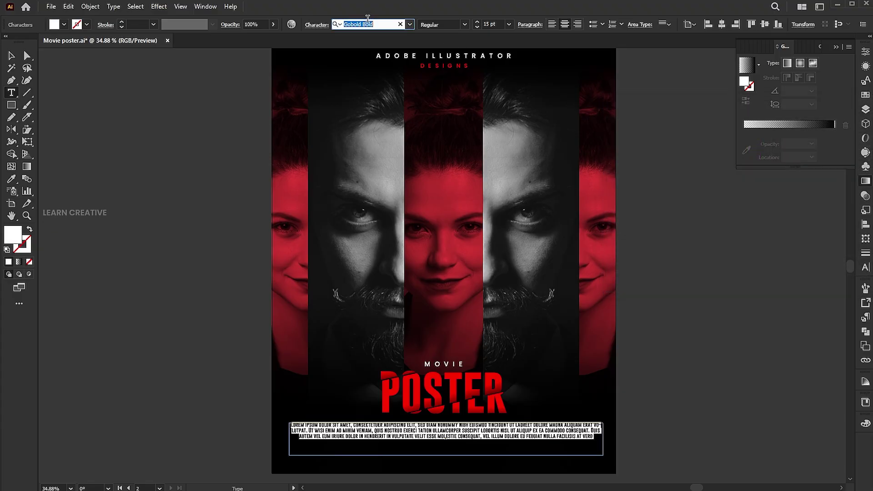
pyautogui.write('poppi')
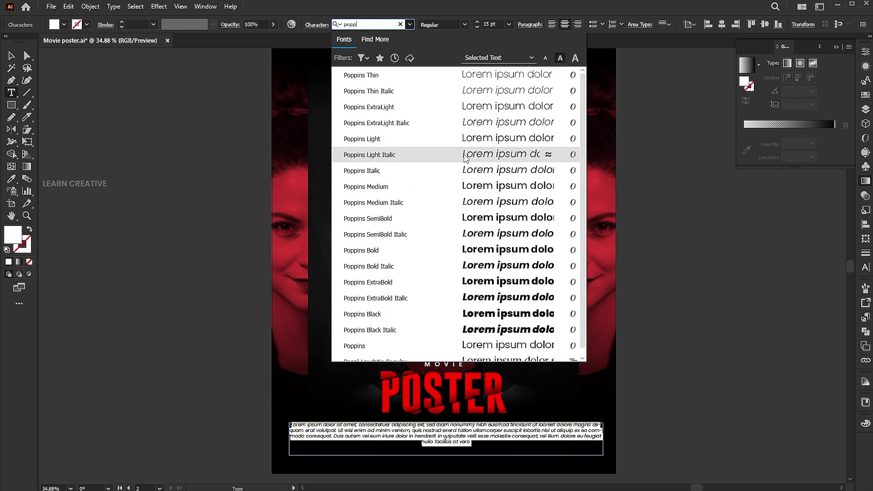
pyautogui.click(464, 155)
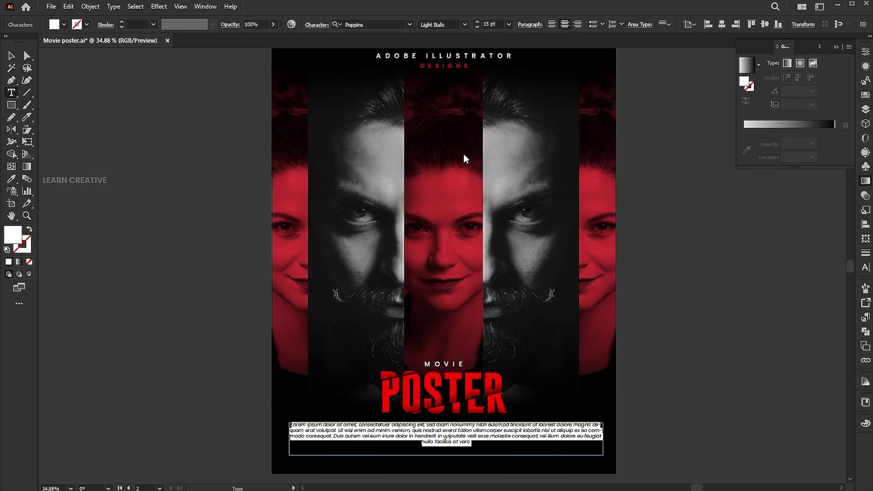
pyautogui.click(464, 25)
pyautogui.click(448, 81)
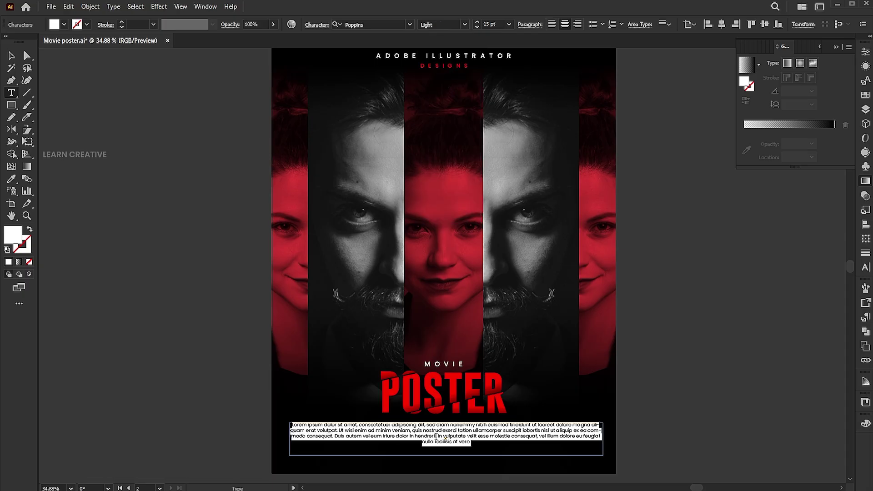
# Set the paragraph's middle passage, starting at "sed diam nonummy", to SemiBold Italic and give it the red sampled from the DESIGNS text.
pyautogui.click(437, 436)
pyautogui.moveTo(427, 424); pyautogui.dragTo(459, 430)
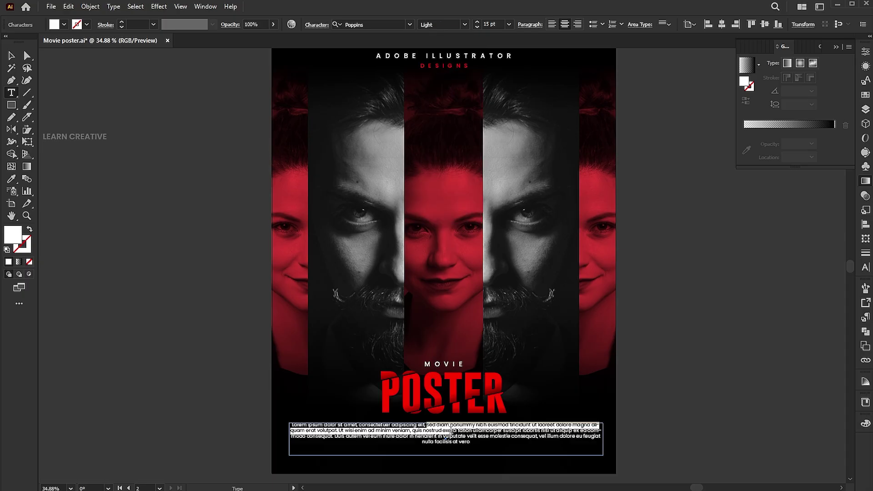
pyautogui.click(464, 24)
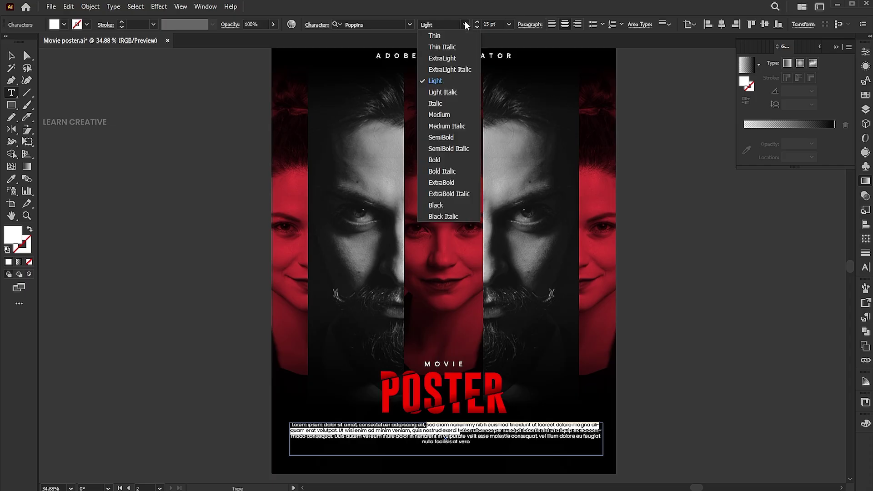
pyautogui.click(448, 148)
pyautogui.click(11, 178)
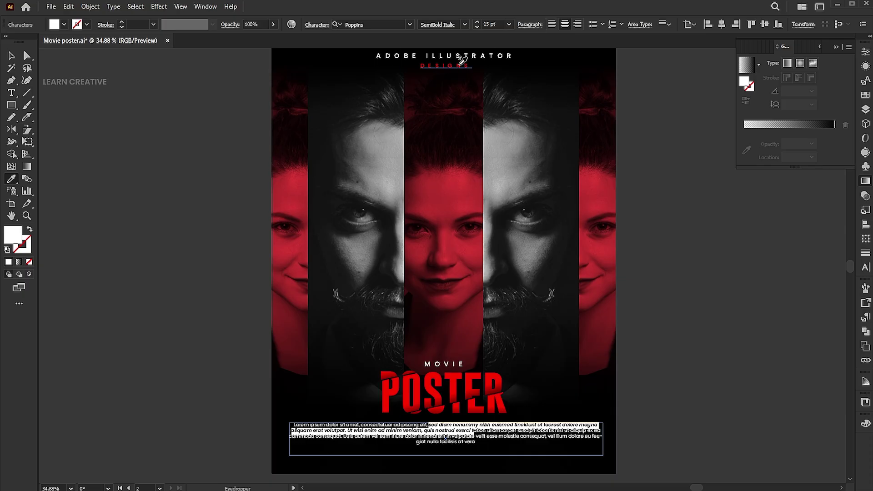
pyautogui.click(461, 63)
pyautogui.press('v')
pyautogui.click(686, 366)
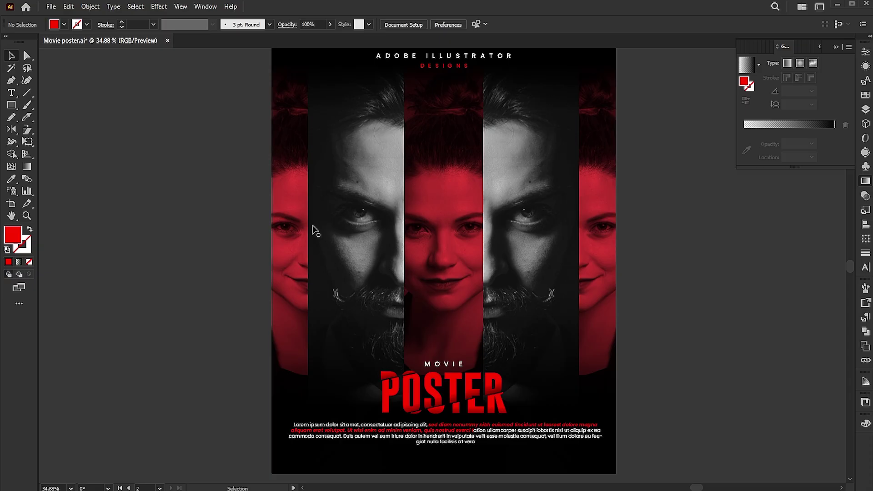
# Place the linked image "combine white" below the paragraph at about 400 × 71 px.
pyautogui.click(51, 7)
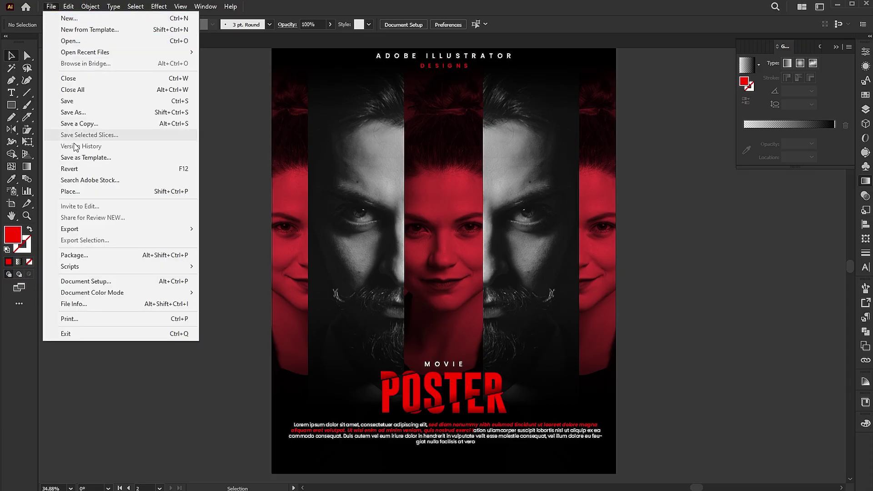
pyautogui.click(81, 191)
pyautogui.click(113, 94)
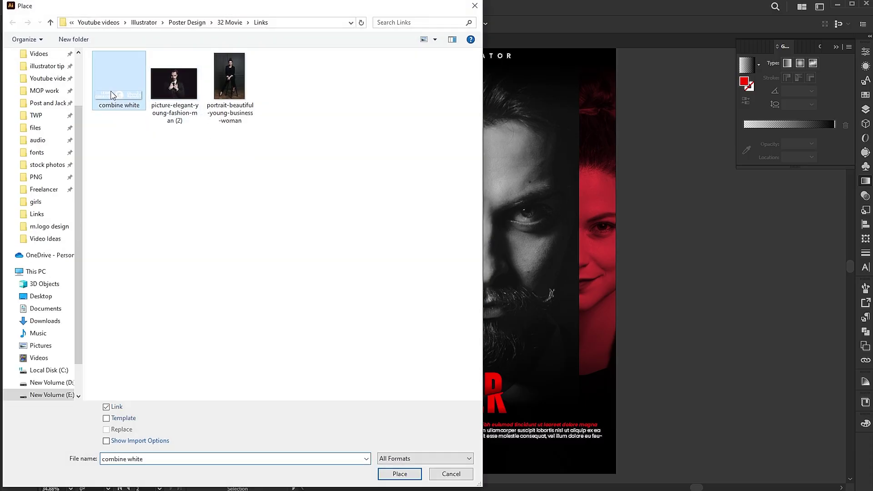
pyautogui.click(401, 473)
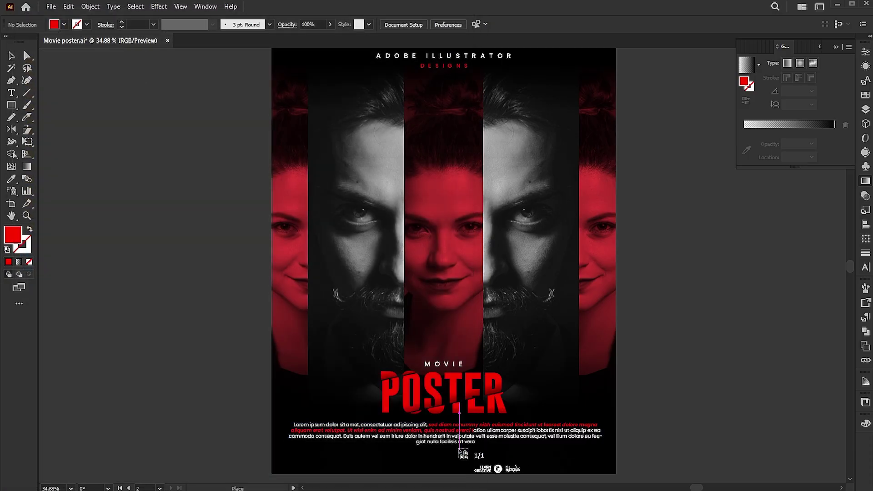
pyautogui.moveTo(514, 463); pyautogui.dragTo(543, 473)
# Center the placed logo strip horizontally on the artboard and scale it down to fit beneath the paragraph.
pyautogui.click(493, 24)
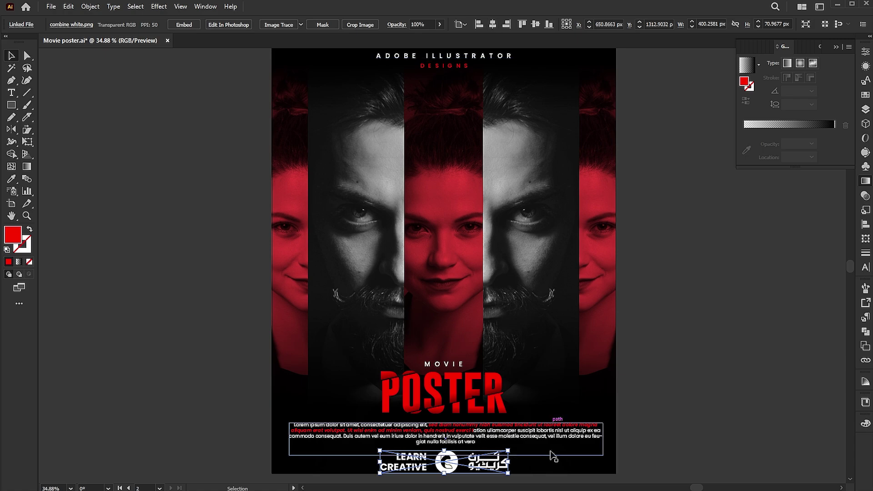
pyautogui.moveTo(508, 451); pyautogui.dragTo(468, 454)
pyautogui.click(660, 381)
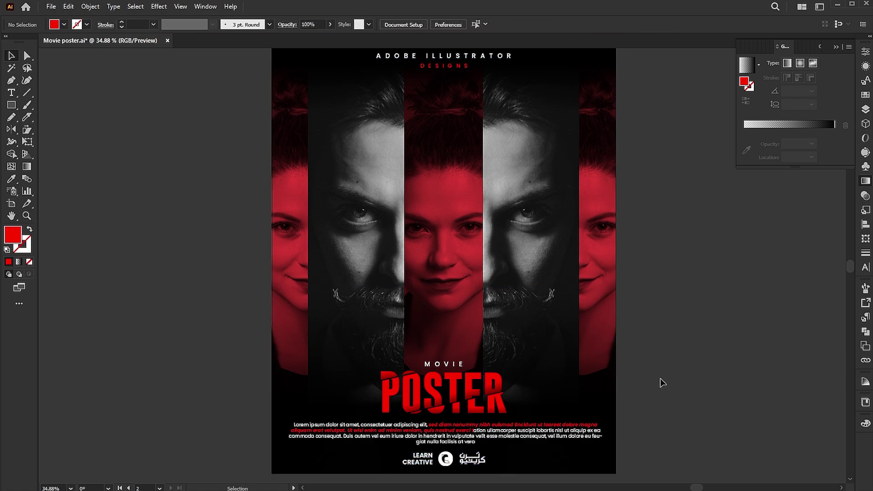
pyautogui.click(459, 468)
pyautogui.moveTo(486, 451); pyautogui.dragTo(483, 449)
pyautogui.click(644, 370)
# Draw a 1080 × 1350 px rectangle covering the whole poster artboard.
pyautogui.scroll(1, 648, 372)
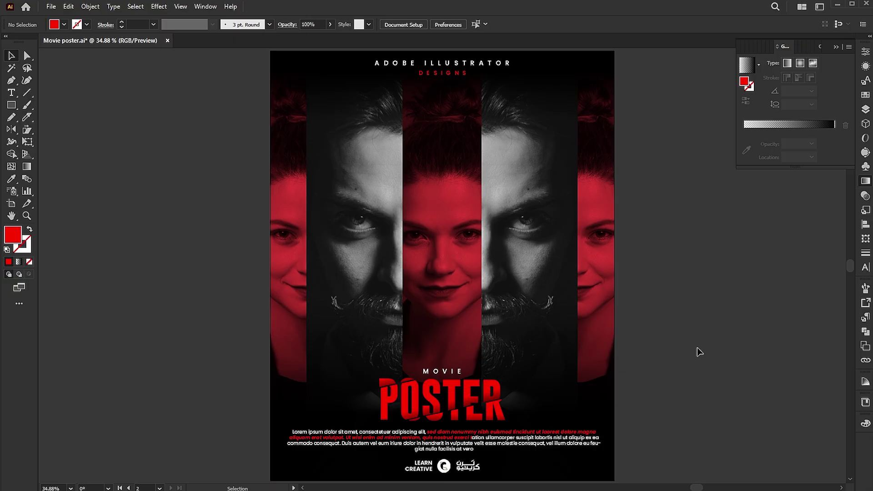
pyautogui.press('z')
pyautogui.moveTo(677, 234); pyautogui.dragTo(665, 233)
pyautogui.press('v')
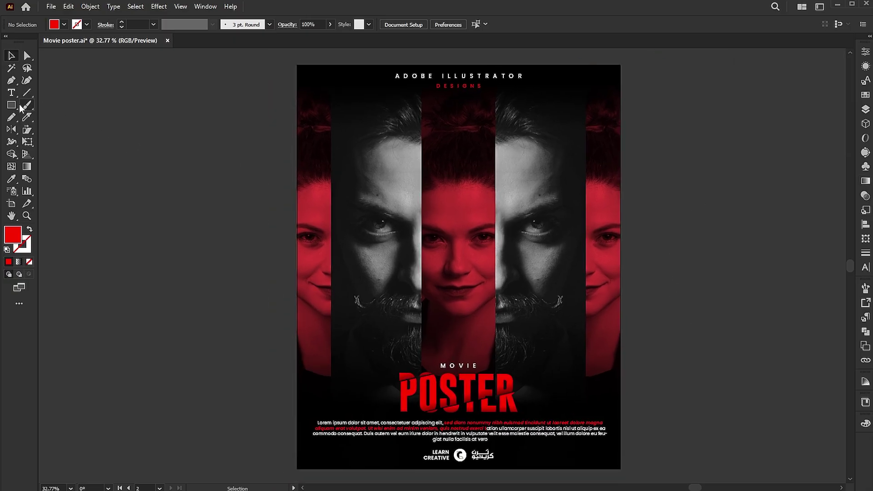
pyautogui.click(19, 106)
pyautogui.moveTo(298, 65)
pyautogui.mouseDown()
pyautogui.moveTo(329, 89)
pyautogui.moveTo(620, 468)
pyautogui.mouseUp()
# Fill the rectangle with mid gray by setting saturation to 0% and brightness to 50%.
pyautogui.doubleClick(17, 235)
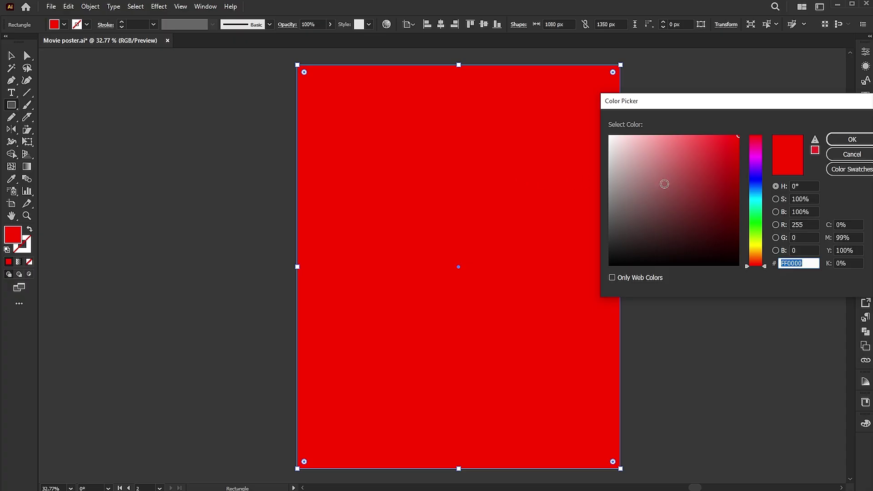
pyautogui.click(803, 198)
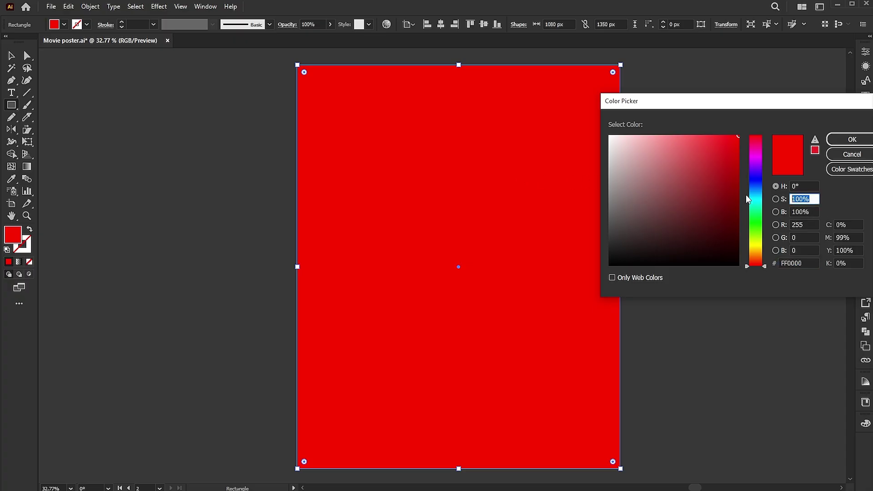
pyautogui.write('0')
pyautogui.press('Tab')
pyautogui.write('50')
pyautogui.press('Return')
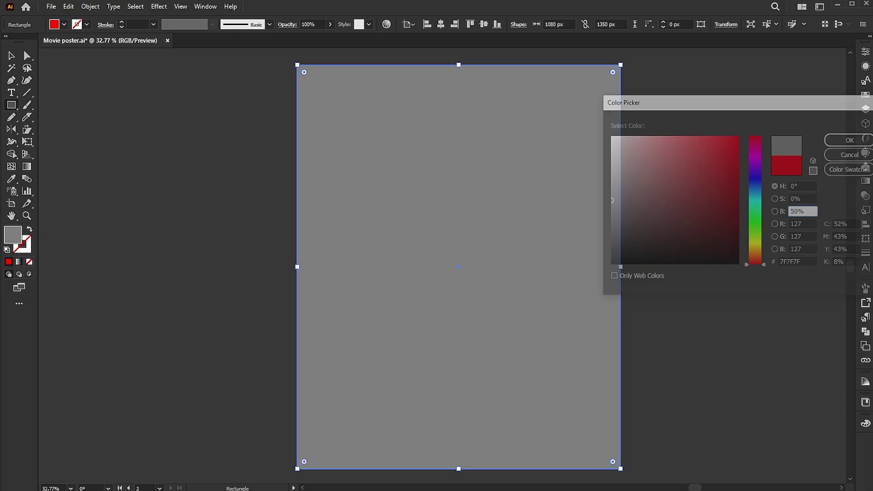
# Apply the Grain texture effect to the gray rectangle, raising its intensity slightly above 21 with contrast 56 and Regular grain.
pyautogui.click(159, 7)
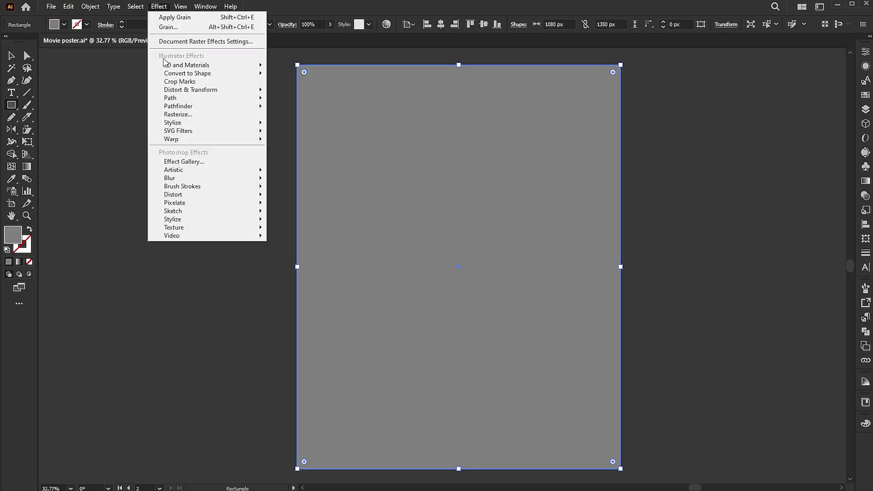
pyautogui.moveTo(246, 227)
pyautogui.click(306, 239)
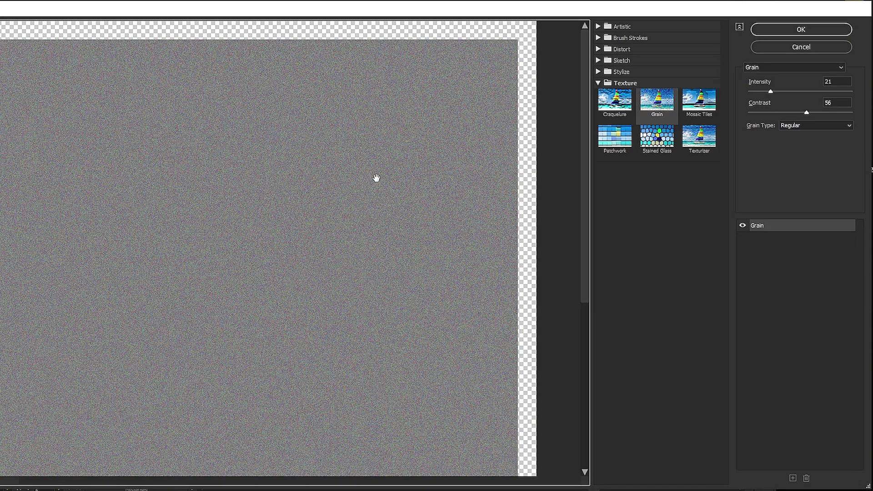
pyautogui.moveTo(771, 91)
pyautogui.mouseDown()
pyautogui.moveTo(813, 112)
pyautogui.moveTo(777, 91)
pyautogui.mouseUp()
pyautogui.click(800, 29)
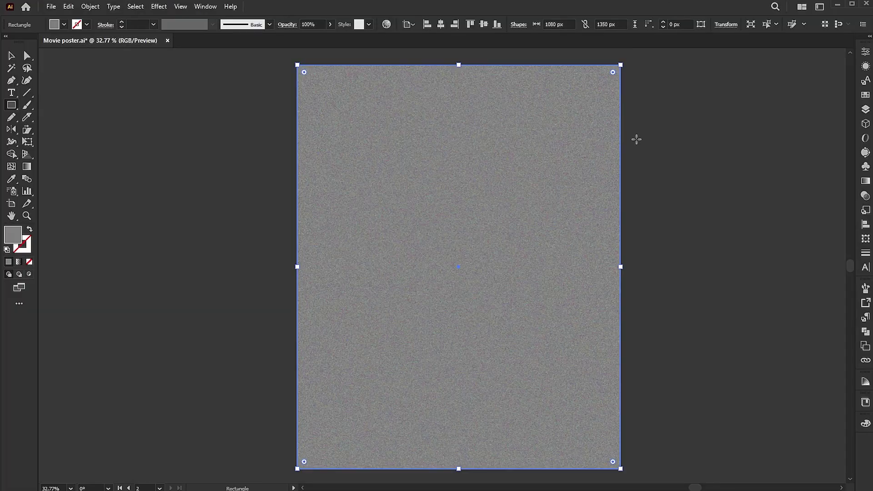
# Blend the grain rectangle over the poster in Multiply mode at 40% opacity.
pyautogui.click(762, 64)
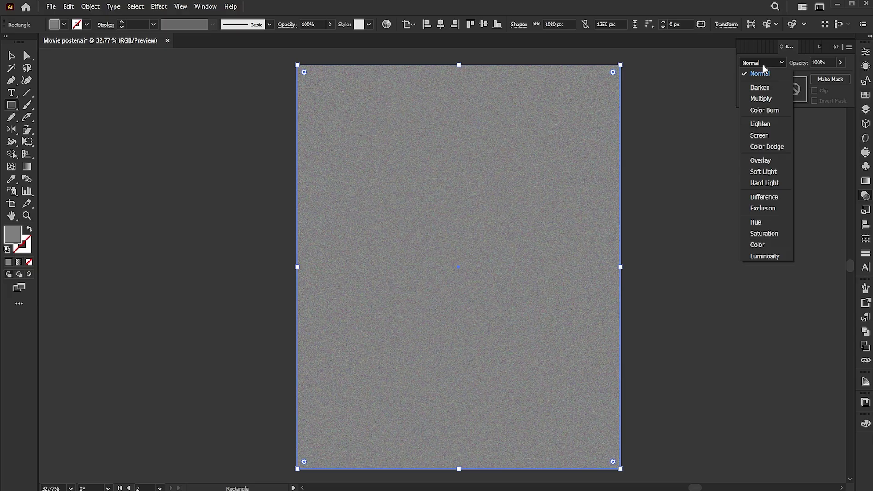
pyautogui.click(760, 99)
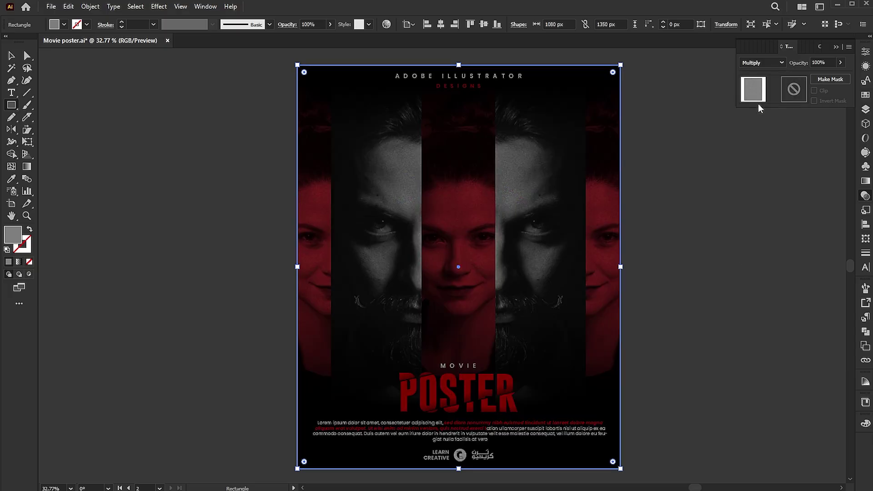
pyautogui.click(829, 63)
pyautogui.write('40')
pyautogui.press('Return')
pyautogui.press('v')
pyautogui.click(704, 347)
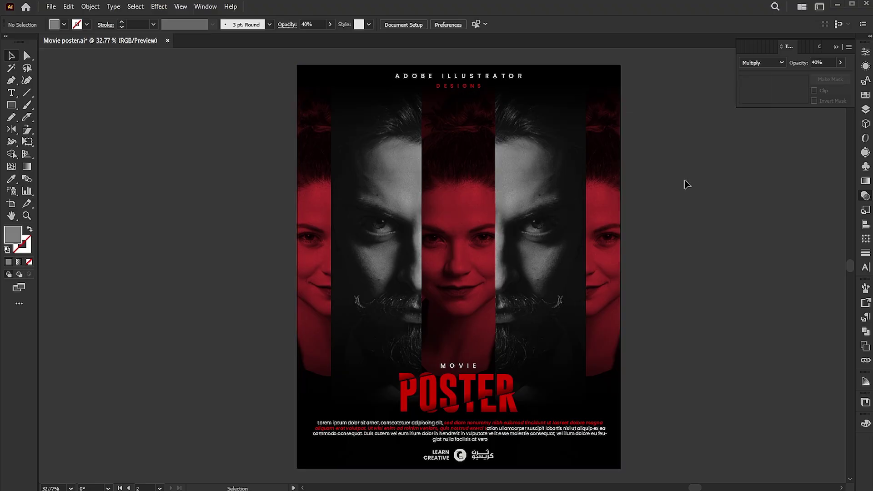
# Try shifting the hue of all the poster artwork slightly from red toward orange with Recolor Artwork, and undo the change.
pyautogui.moveTo(679, 86); pyautogui.dragTo(241, 473)
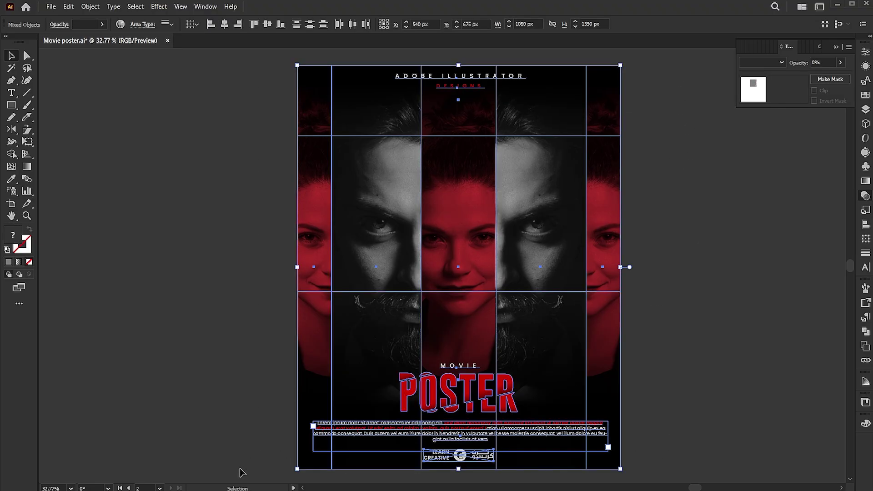
pyautogui.click(120, 25)
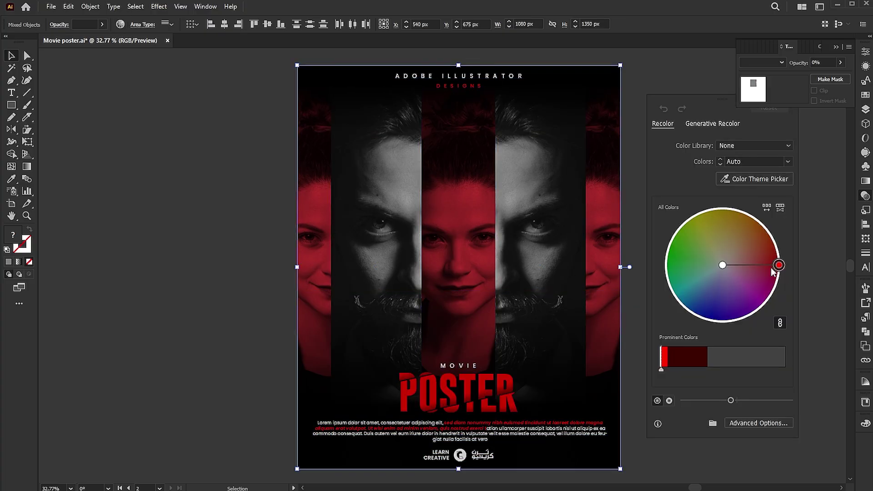
pyautogui.moveTo(778, 265)
pyautogui.mouseDown()
pyautogui.moveTo(774, 297)
pyautogui.moveTo(720, 328)
pyautogui.moveTo(674, 301)
pyautogui.moveTo(662, 256)
pyautogui.moveTo(700, 214)
pyautogui.moveTo(747, 214)
pyautogui.moveTo(776, 257)
pyautogui.mouseUp()
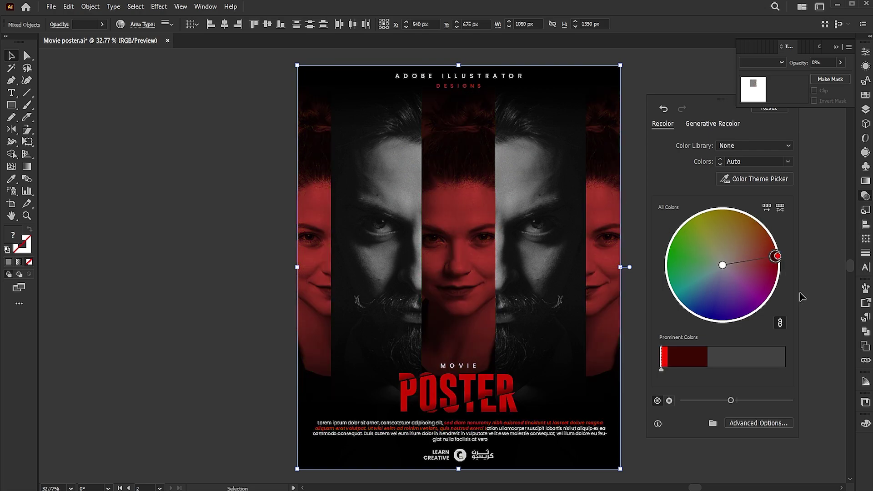
pyautogui.click(141, 253)
pyautogui.hotkey('ctrl', 'z')
pyautogui.click(684, 269)
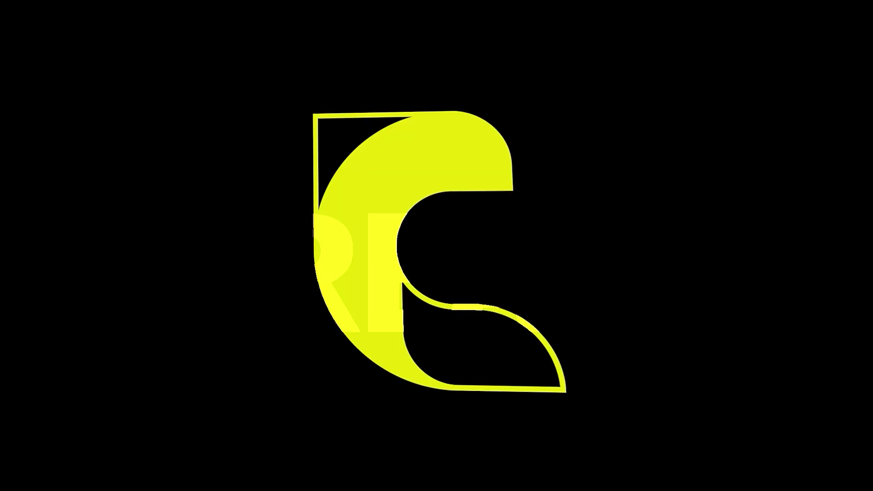